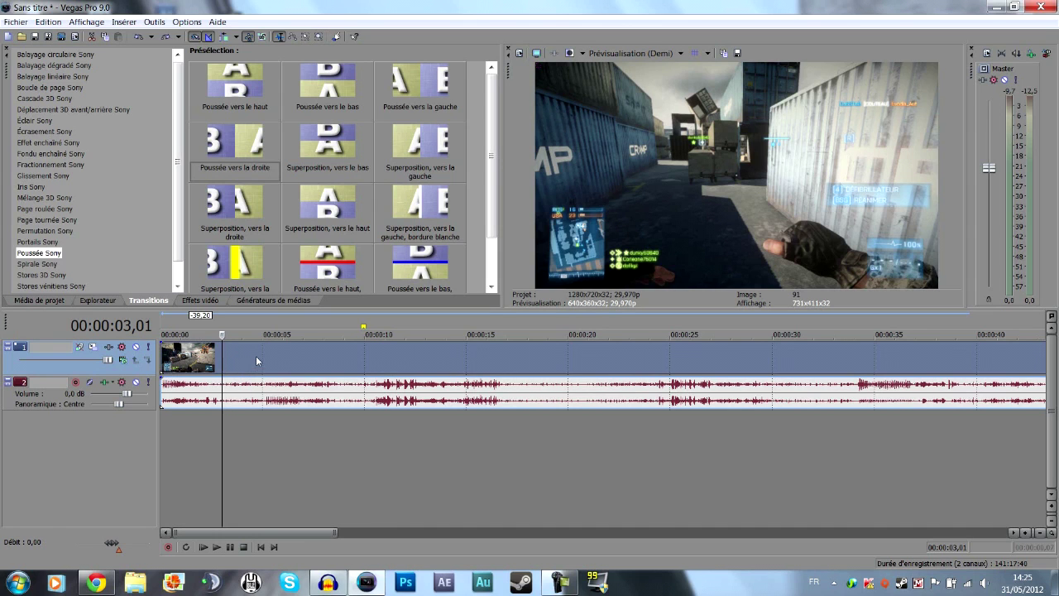
Step: Split the gameplay clip at 00:00:04,03 and move the second part about one second later on the timeline
drag(221, 356, 242, 352)
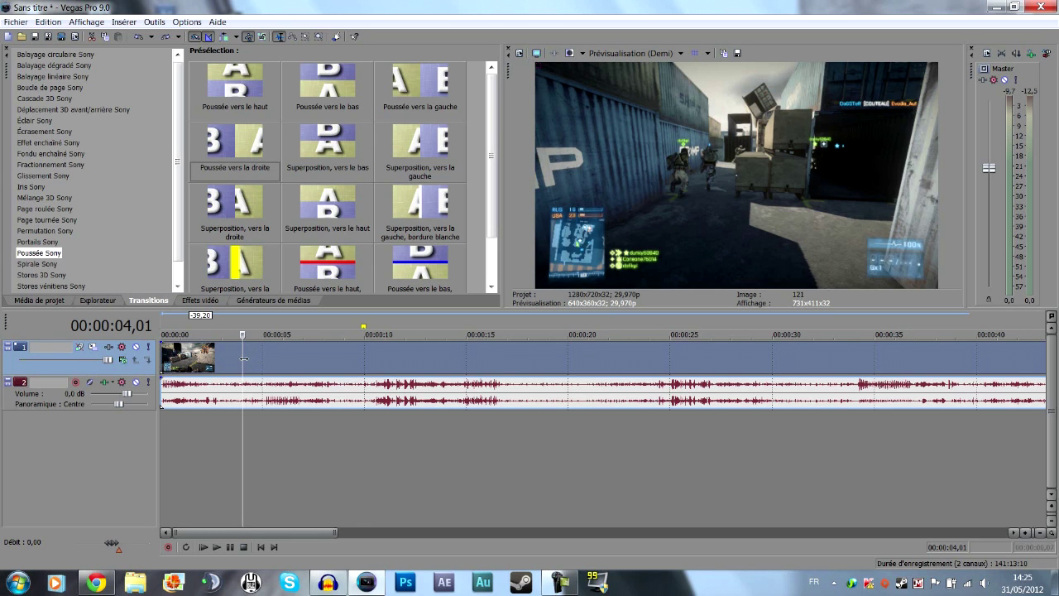
click(244, 357)
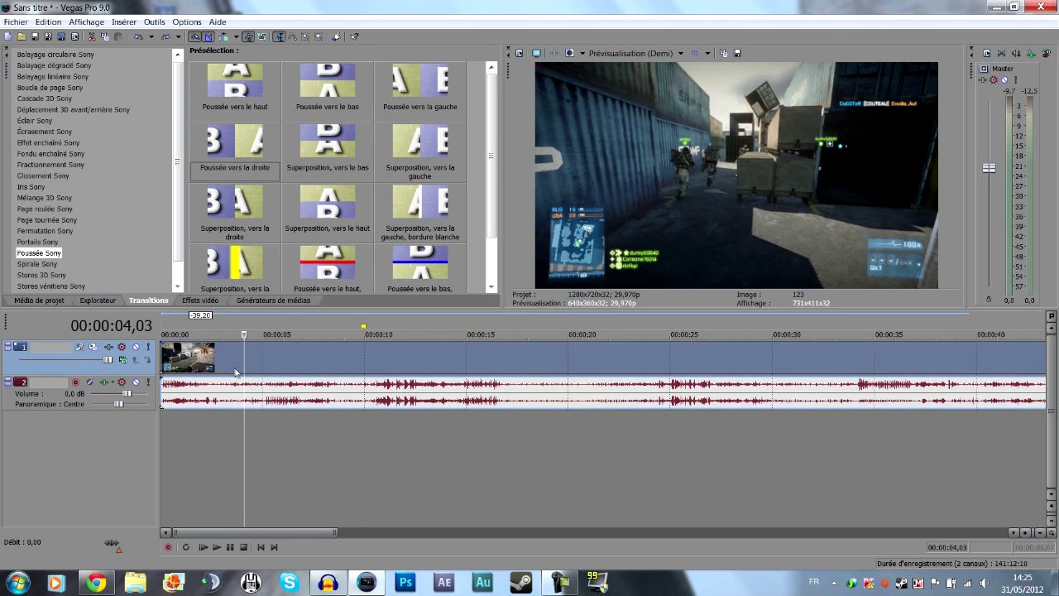
key(s)
drag(258, 365, 280, 365)
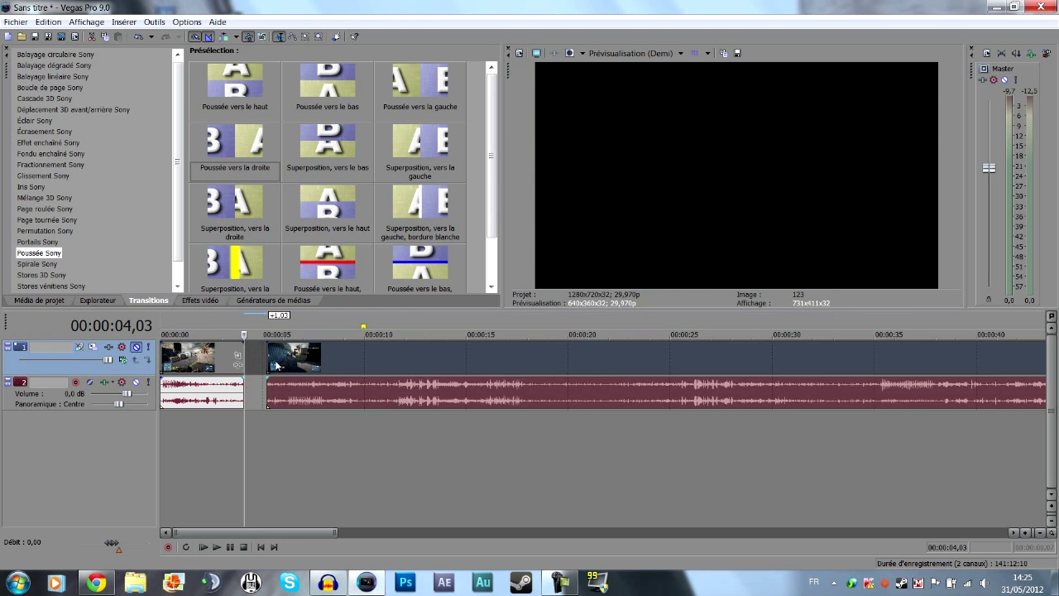
Step: Split the second part at about 00:01:09 and delete the piece before the cut
scroll(411, 356, down, 5)
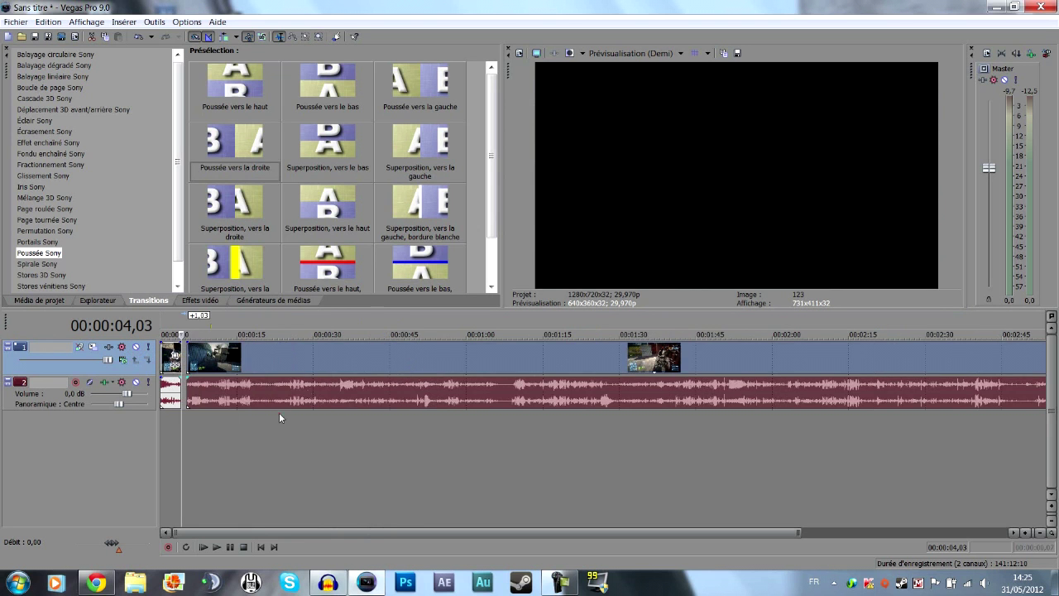
click(279, 412)
drag(279, 354, 514, 335)
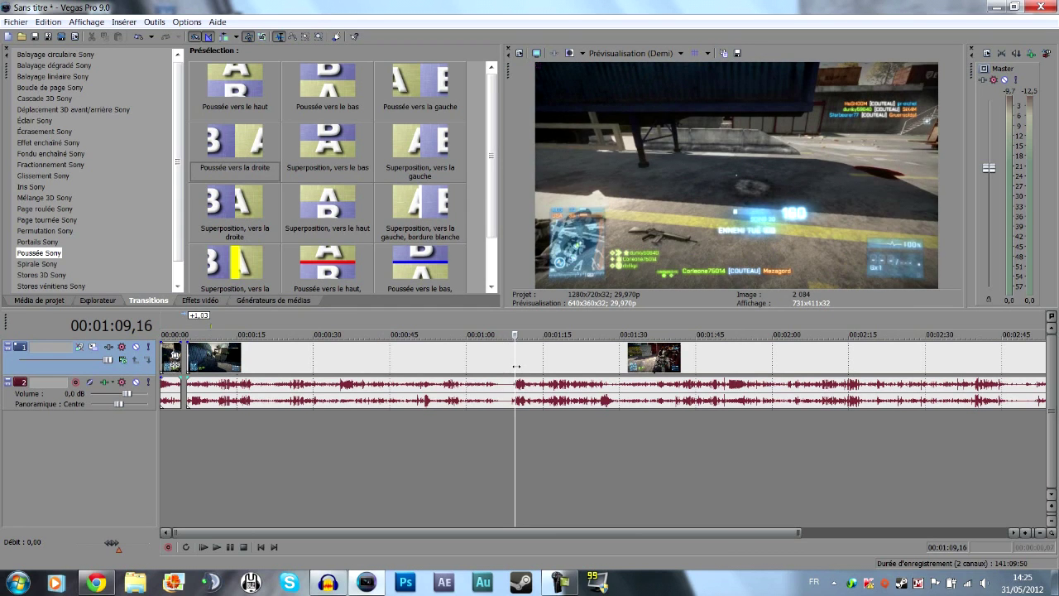
click(516, 367)
key(s)
click(501, 367)
key(Delete)
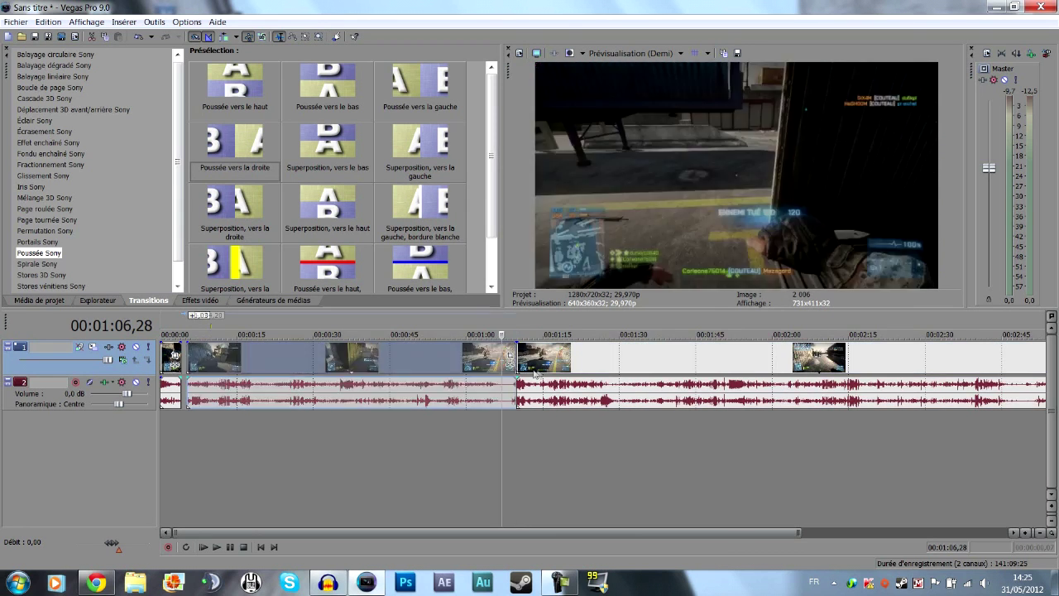
Step: Move the remaining long clip earlier so it starts at about 00:00:14,18
click(239, 364)
scroll(433, 372, up, 3)
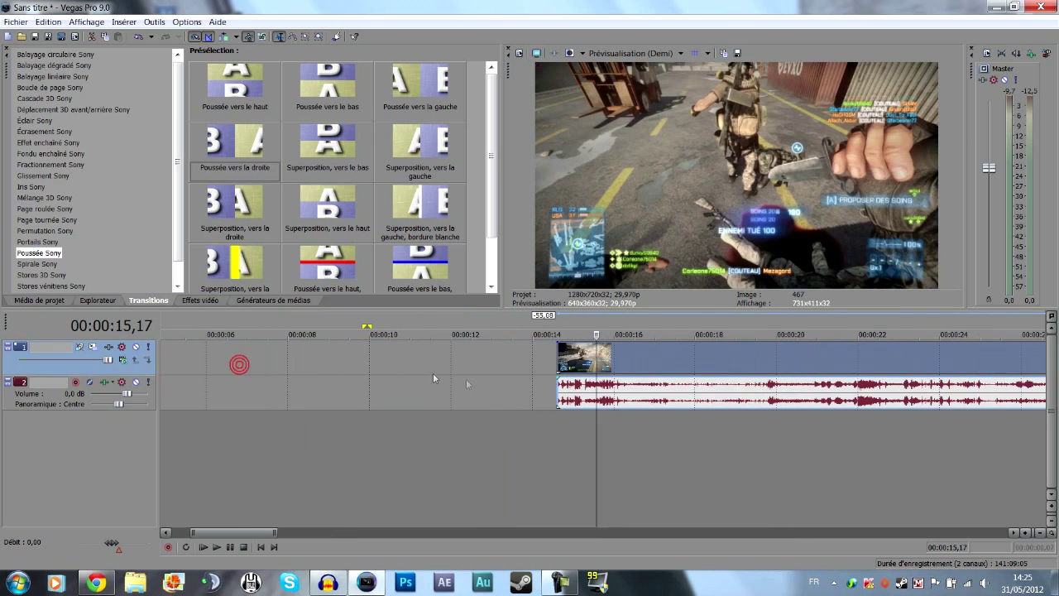
click(563, 368)
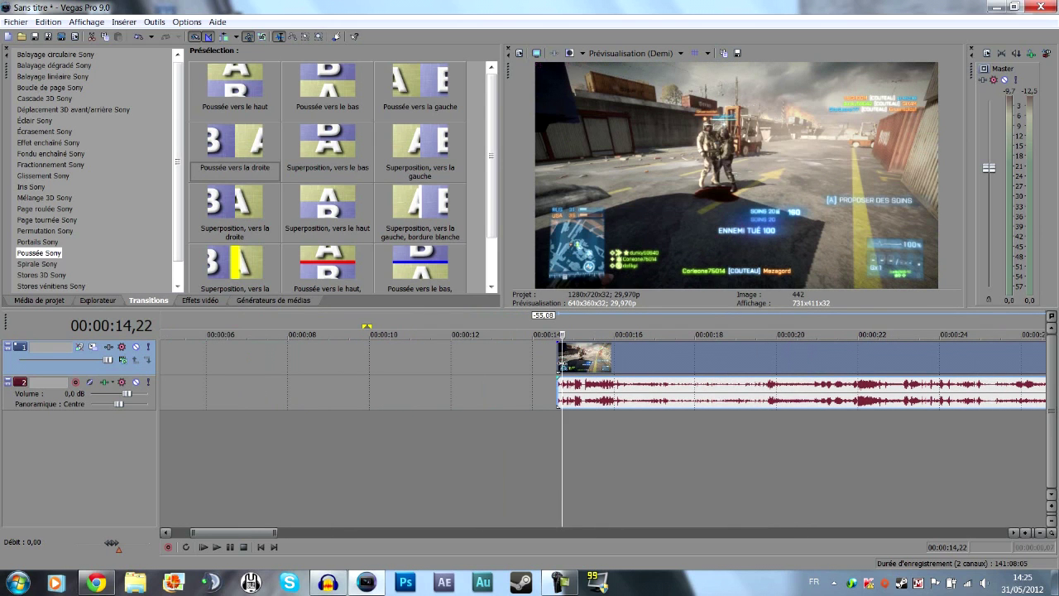
drag(559, 422, 566, 420)
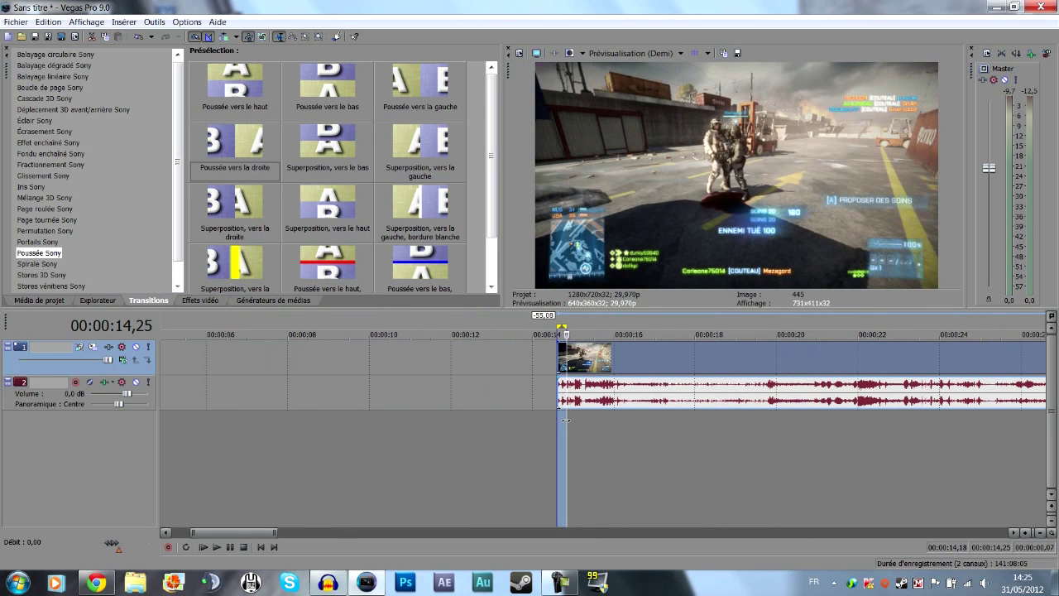
click(577, 354)
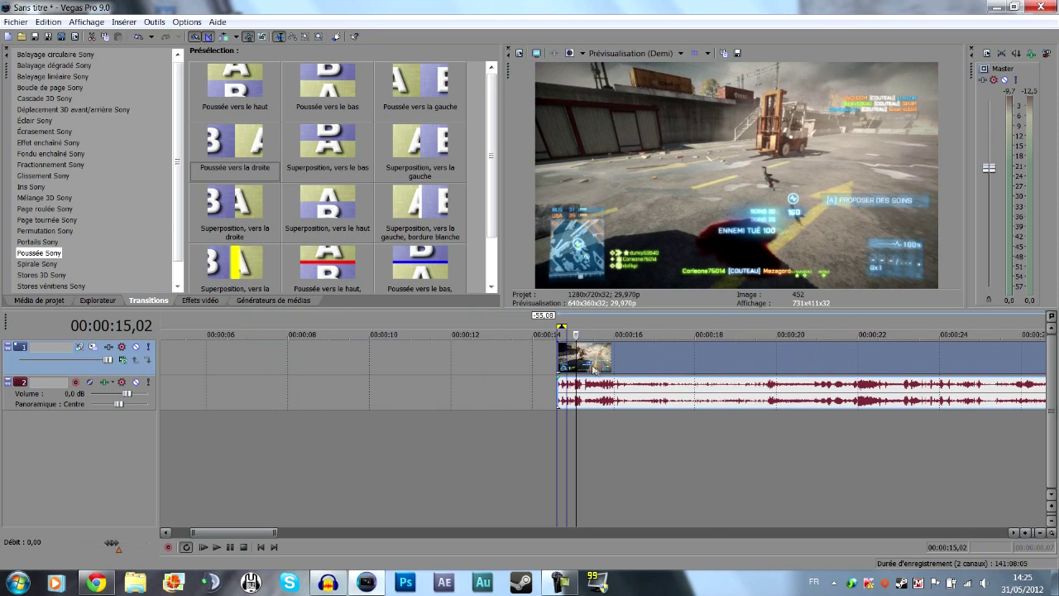
Step: Split the long clip shortly after its start and again at 00:00:18,28, isolating a short opening fragment
scroll(588, 369, down, 2)
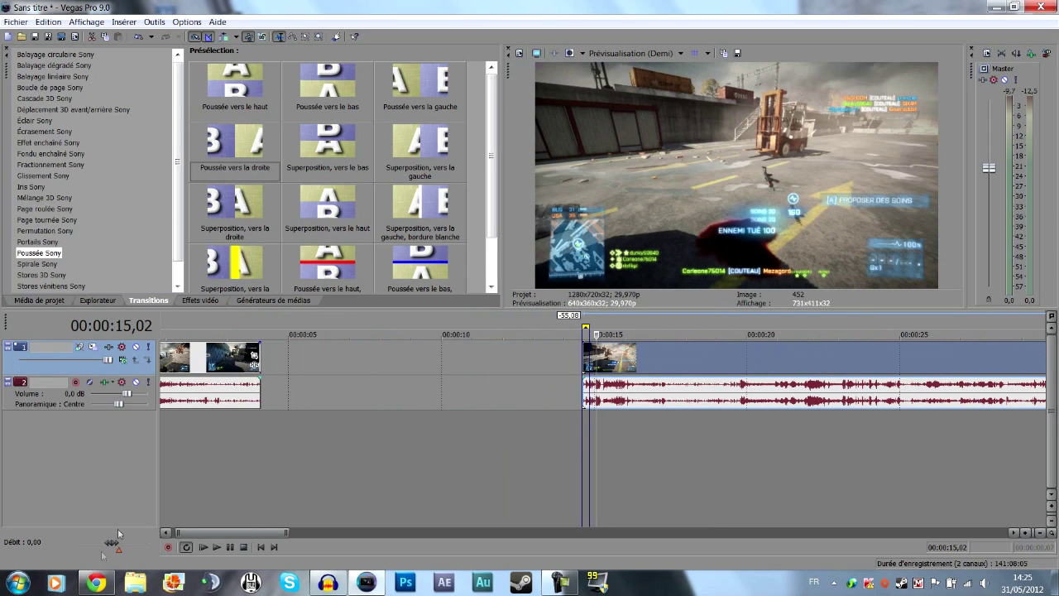
click(603, 364)
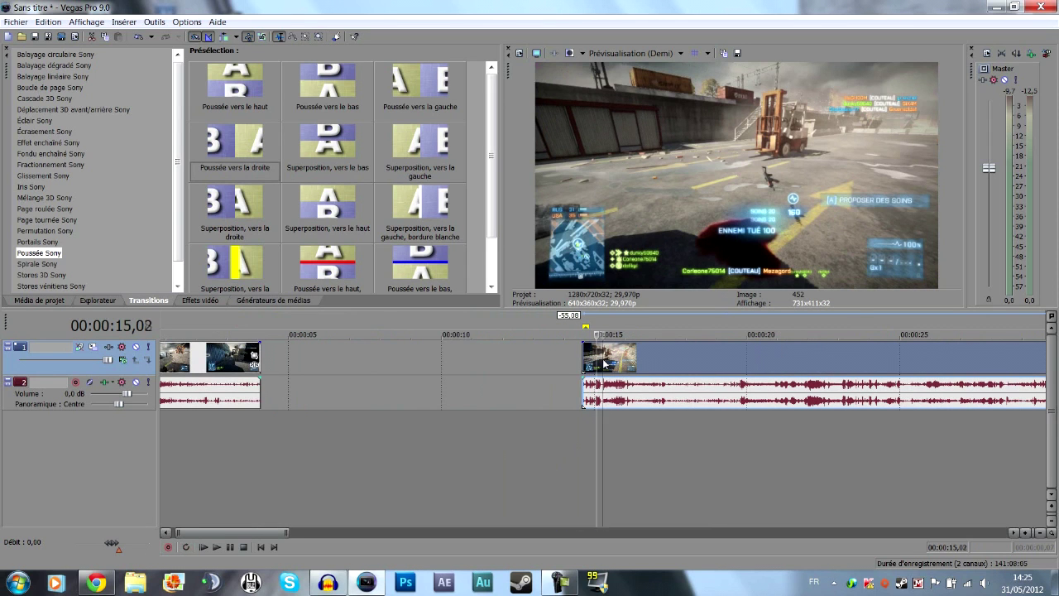
click(593, 362)
click(621, 362)
key(s)
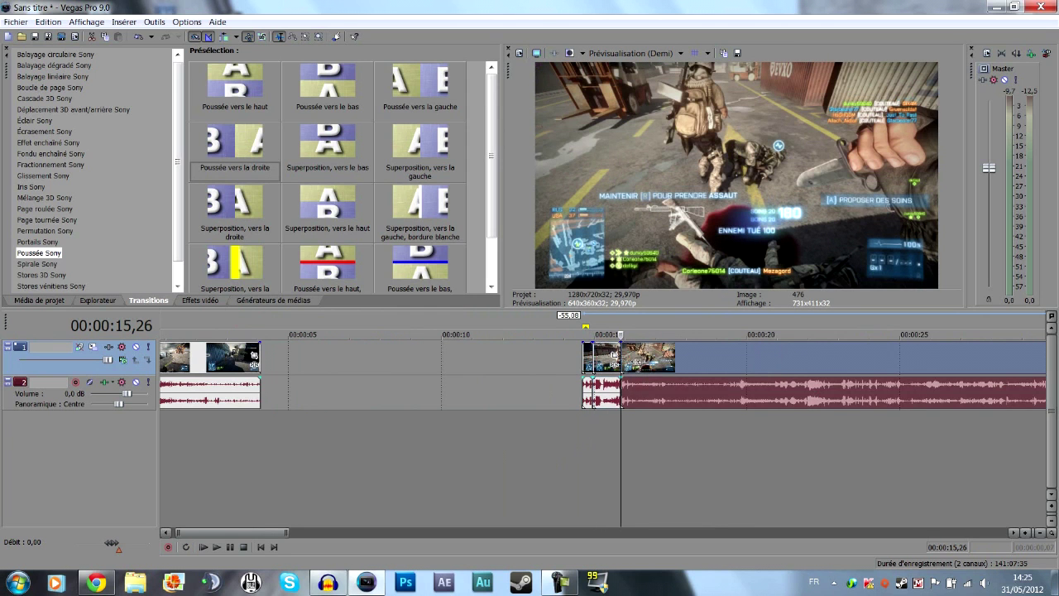
click(714, 364)
key(s)
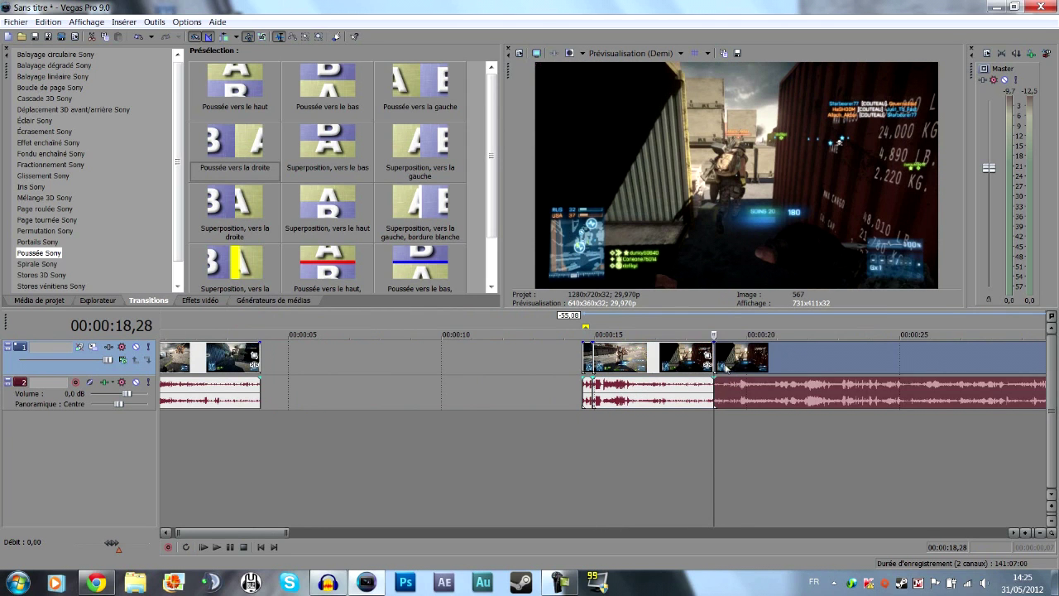
Step: Isolate two more short fragments by splitting the clip just after 00:00:18,28, just before 00:00:23,29 and at 00:00:23,29
click(724, 364)
key(s)
click(858, 364)
key(s)
click(868, 364)
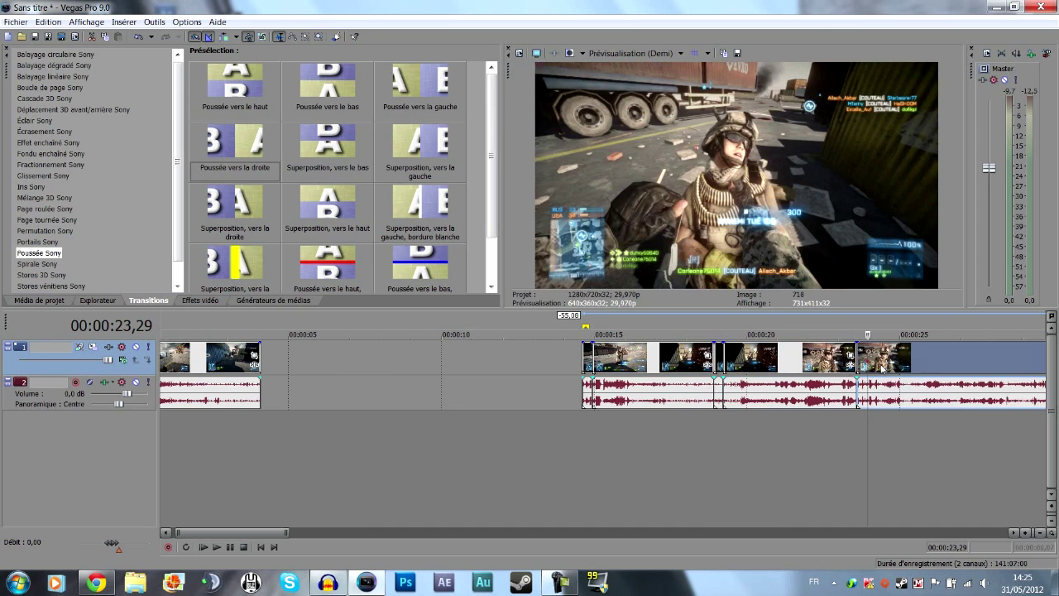
key(s)
Step: Isolate short fragments from 00:00:27,05 to 00:00:27,14 and just before 00:00:33,28 by splitting the clip at both ends of each
click(966, 364)
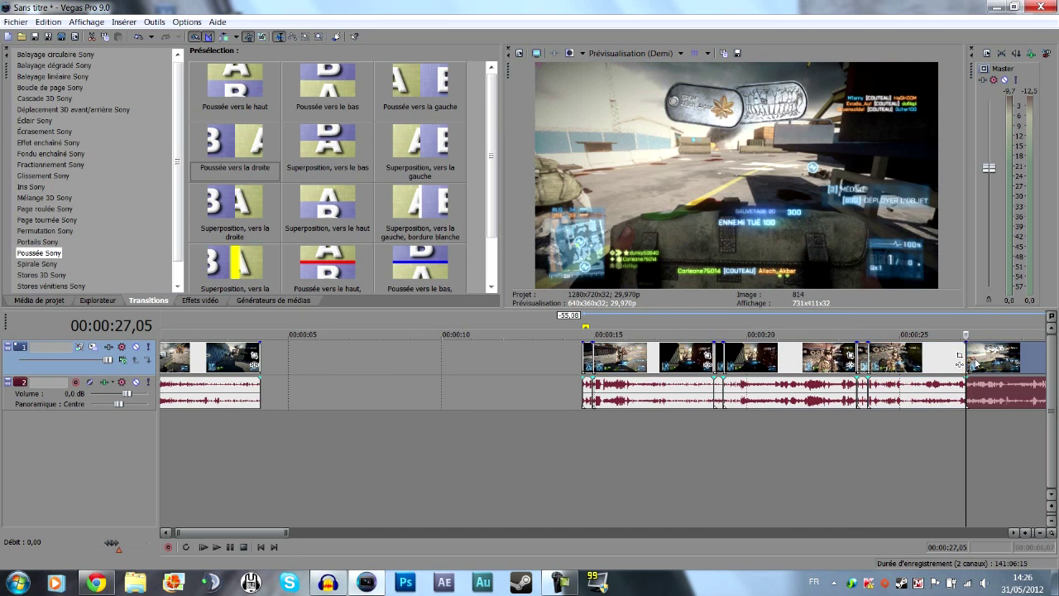
key(s)
click(975, 364)
scroll(798, 359, down, 3)
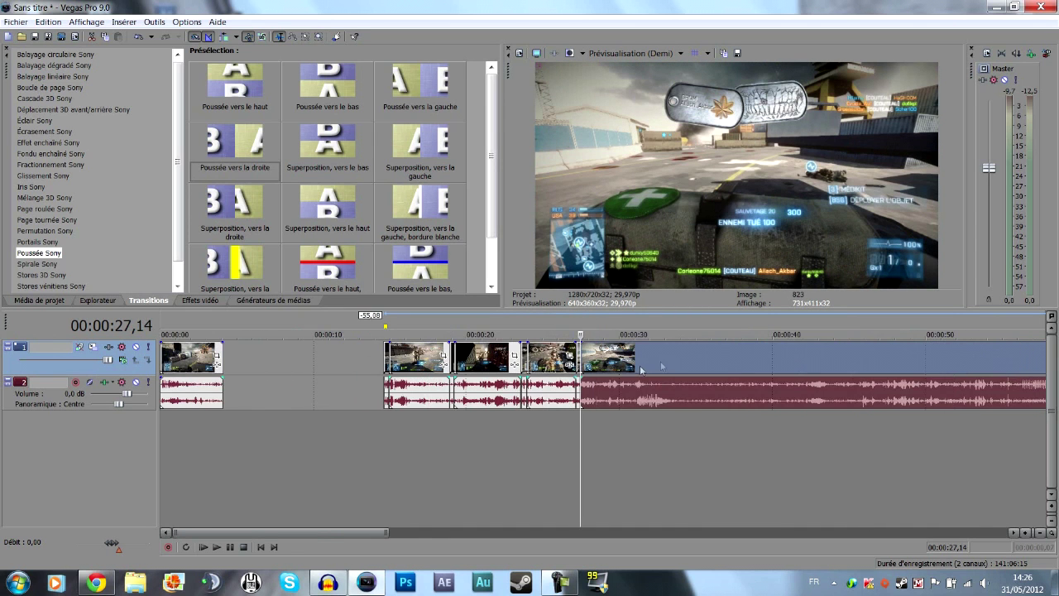
click(675, 364)
key(s)
click(679, 365)
key(s)
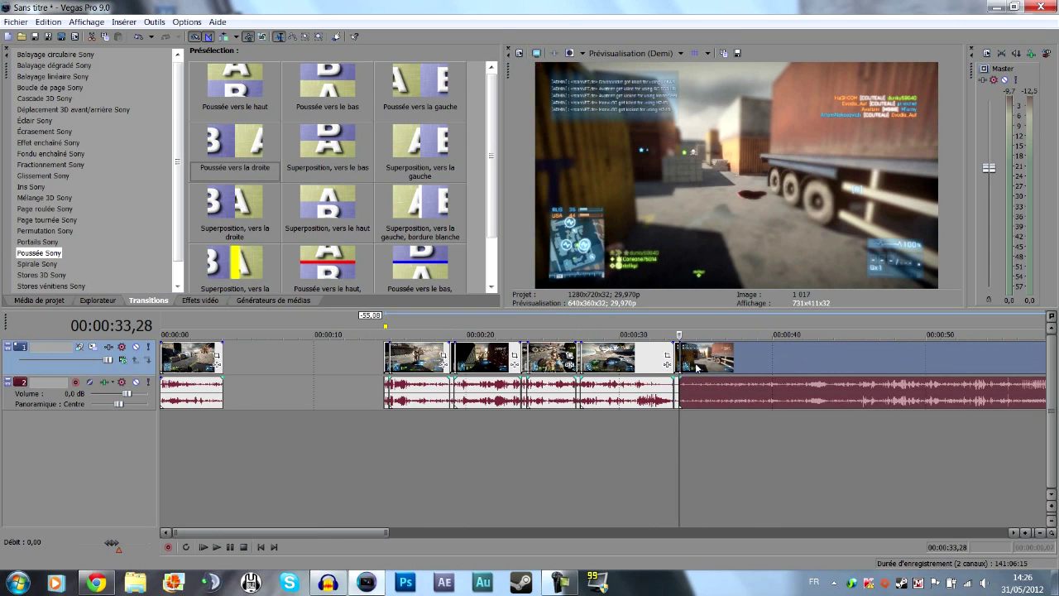
Step: Split off and delete the piece following the last short fragment, and move the remaining long clip to start at about 00:00:40
click(705, 365)
key(s)
click(690, 364)
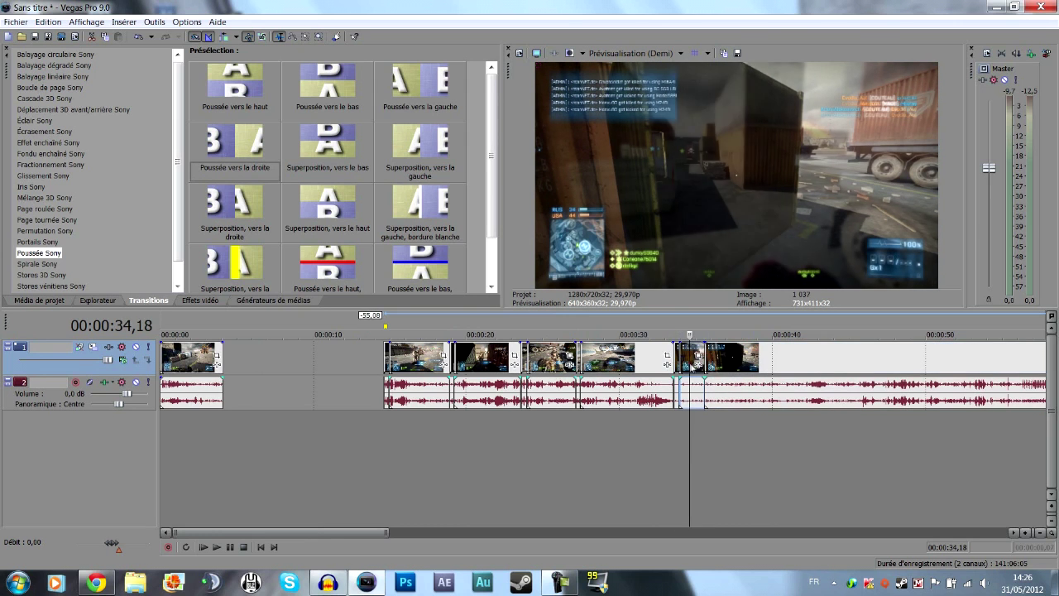
key(Delete)
drag(709, 365, 782, 365)
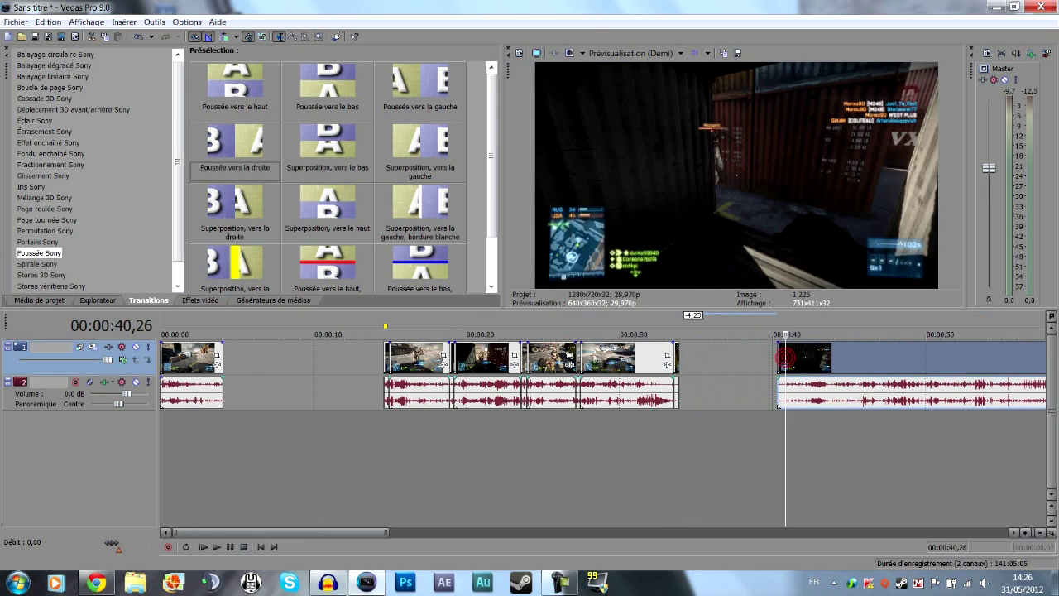
Step: Delete the four longer pieces between the short fragments, keeping only the five fragments
click(597, 358)
key(Delete)
click(555, 358)
key(Delete)
click(483, 357)
key(Delete)
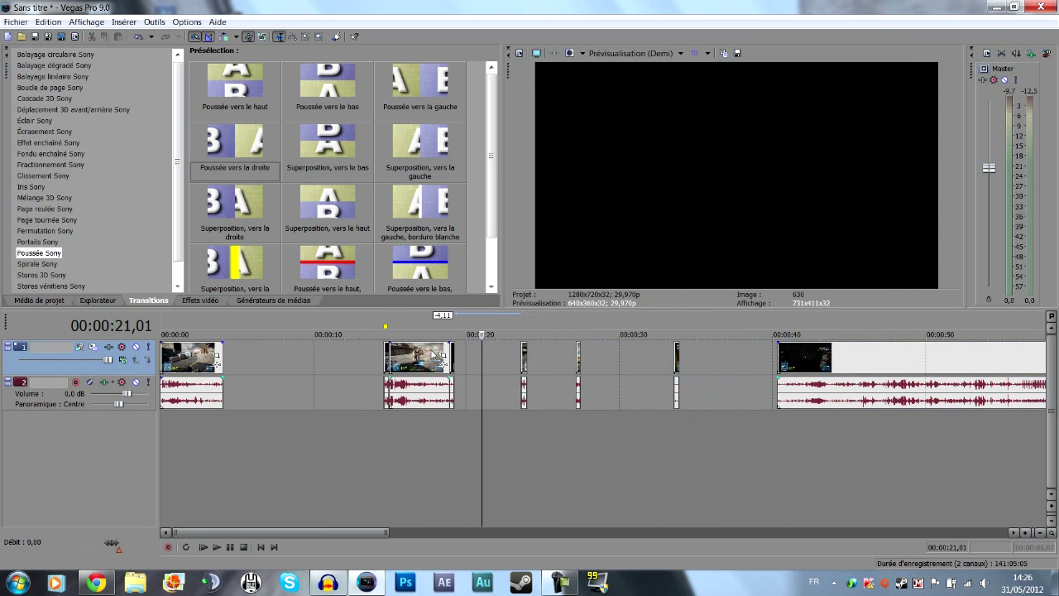
click(430, 357)
key(Delete)
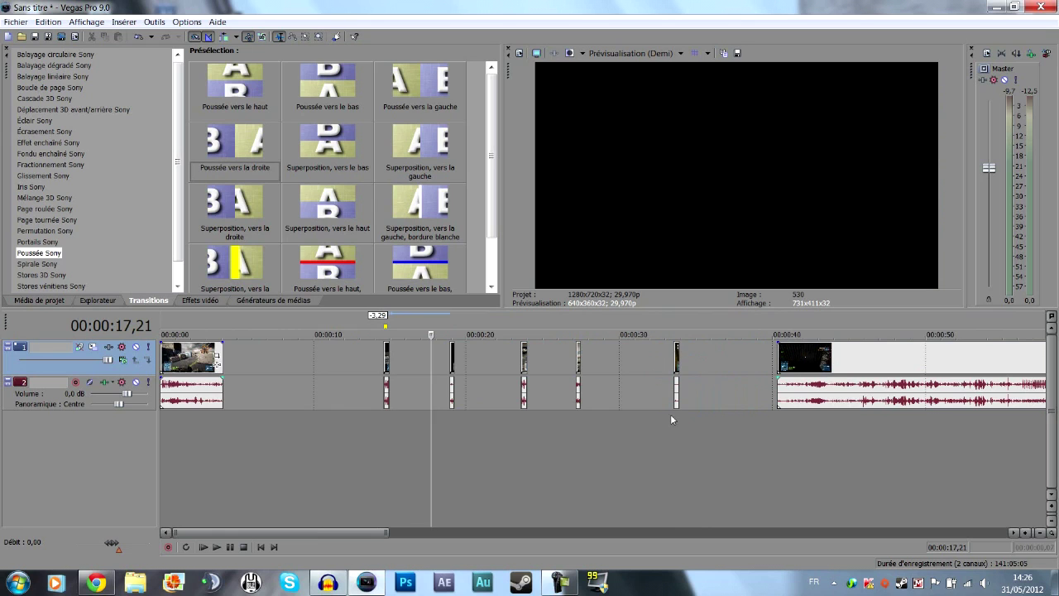
Step: Select all five short fragments together and move them earlier so the first one abuts the end of the opening clip
click(409, 381)
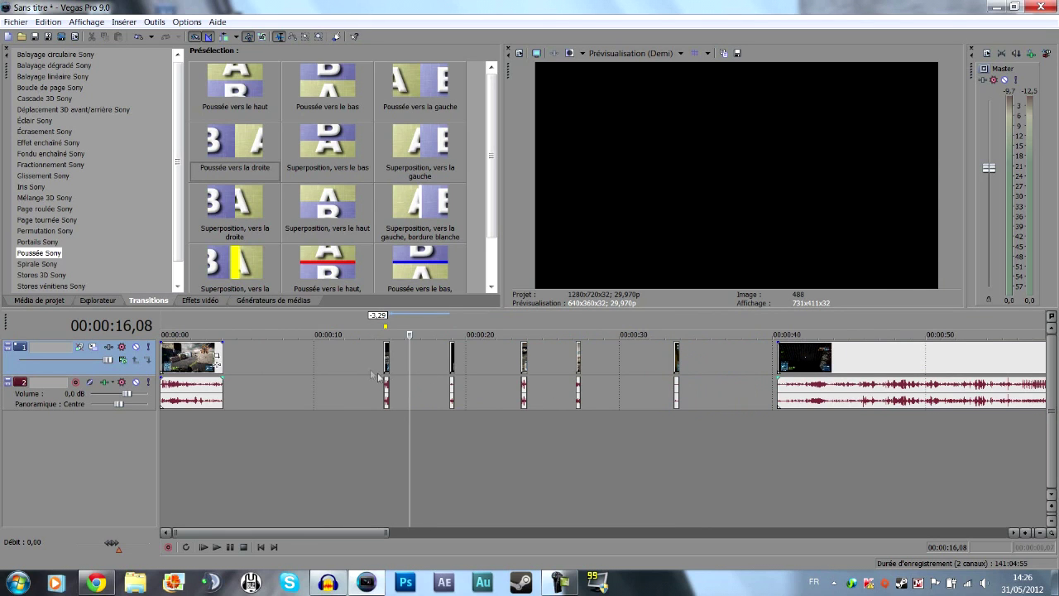
click(387, 356)
ctrl+click(451, 357)
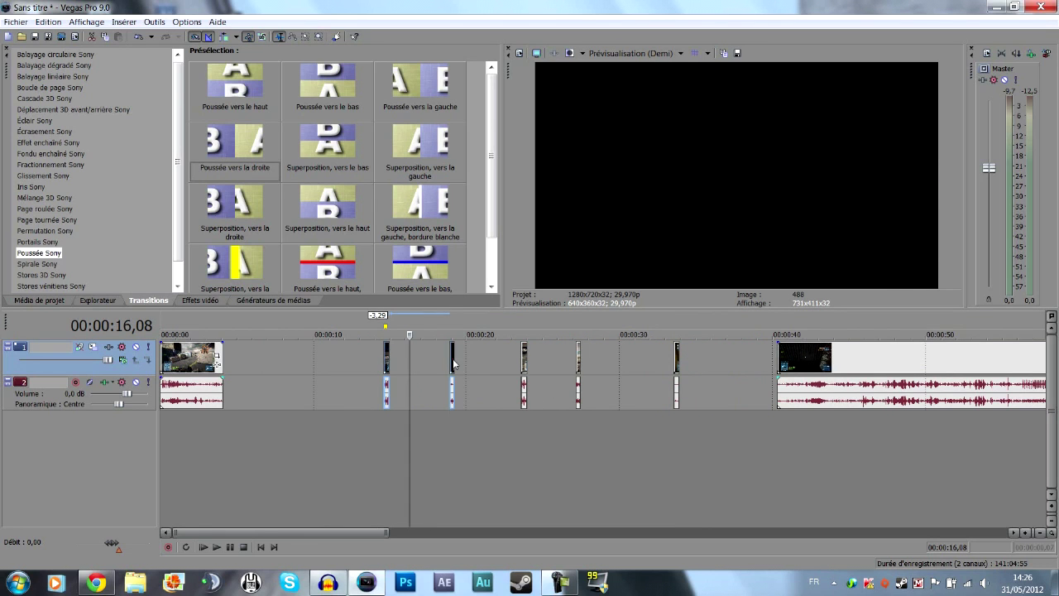
ctrl+click(531, 365)
ctrl+click(578, 362)
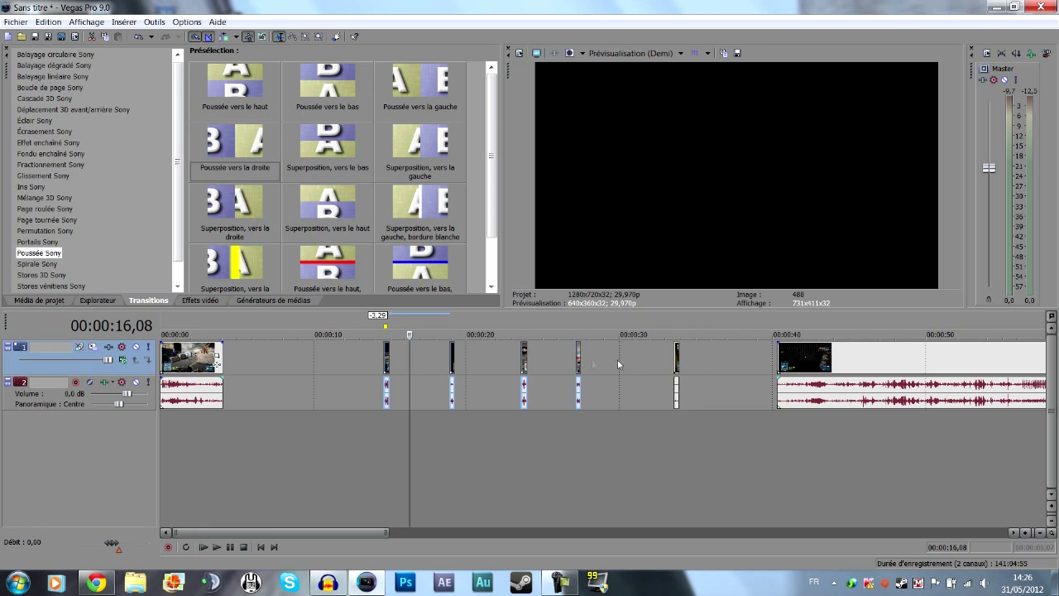
ctrl+click(677, 361)
drag(677, 362, 516, 362)
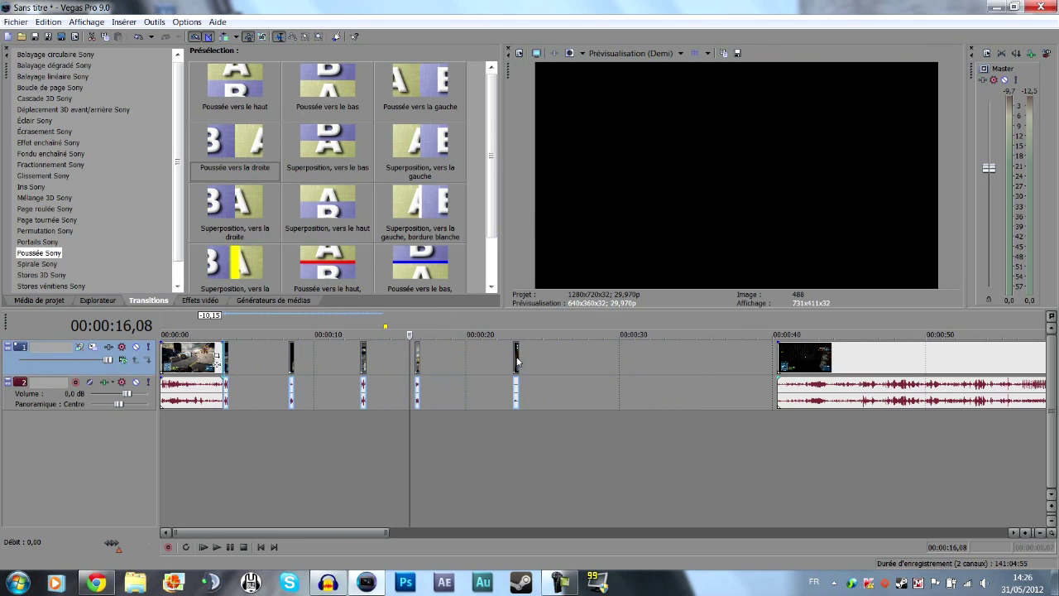
Step: Ungroup the audio from the video for the opening clip and the five short fragments
click(206, 406)
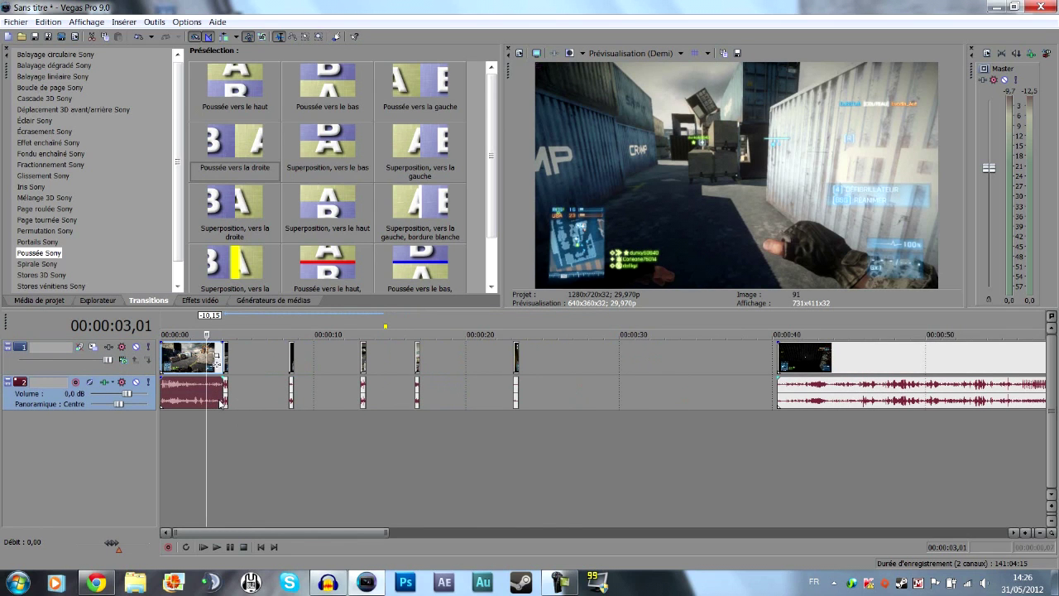
click(222, 400)
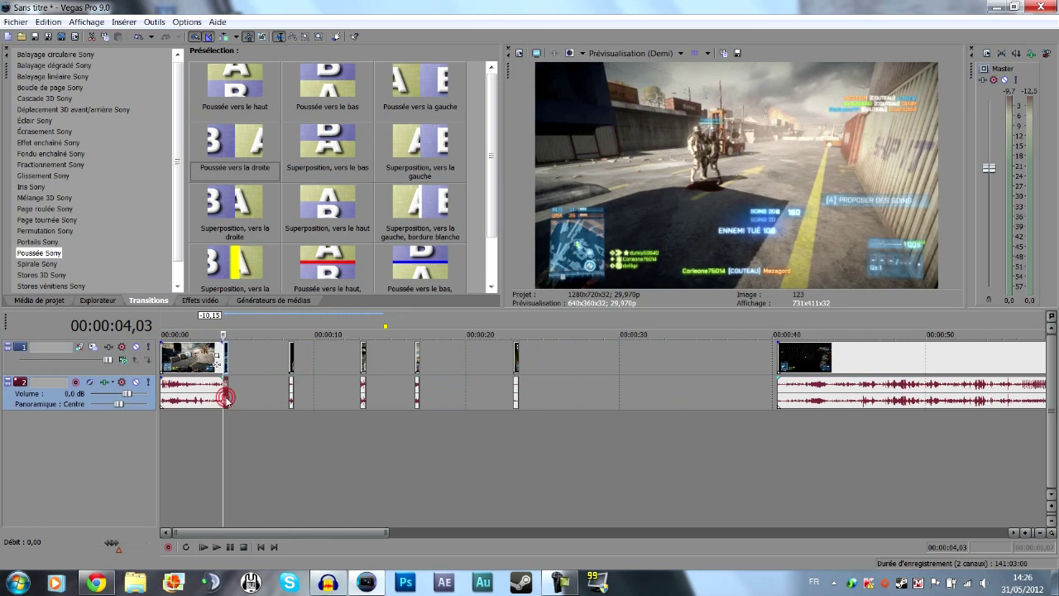
click(294, 389)
click(361, 390)
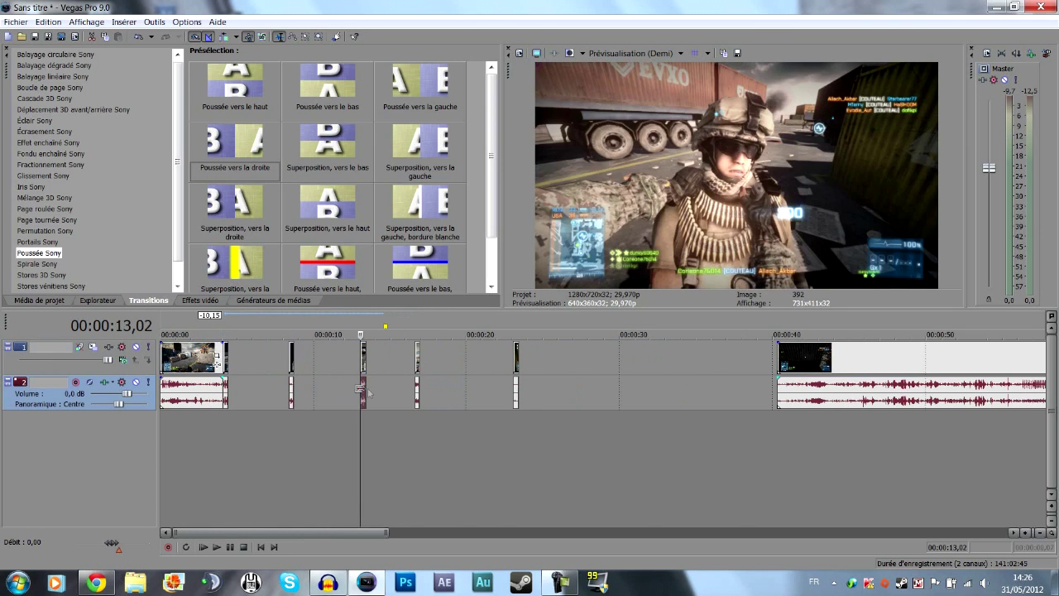
click(417, 390)
click(513, 390)
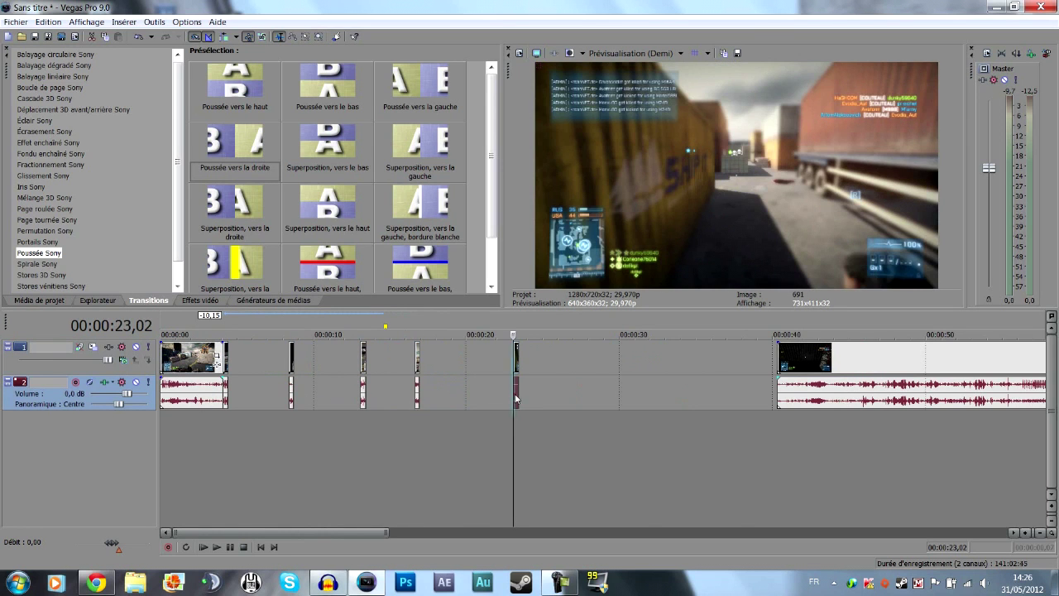
Step: Delete the audio of the five short fragments and shorten the end of the opening clip's audio by about 0,13
click(418, 390)
click(363, 391)
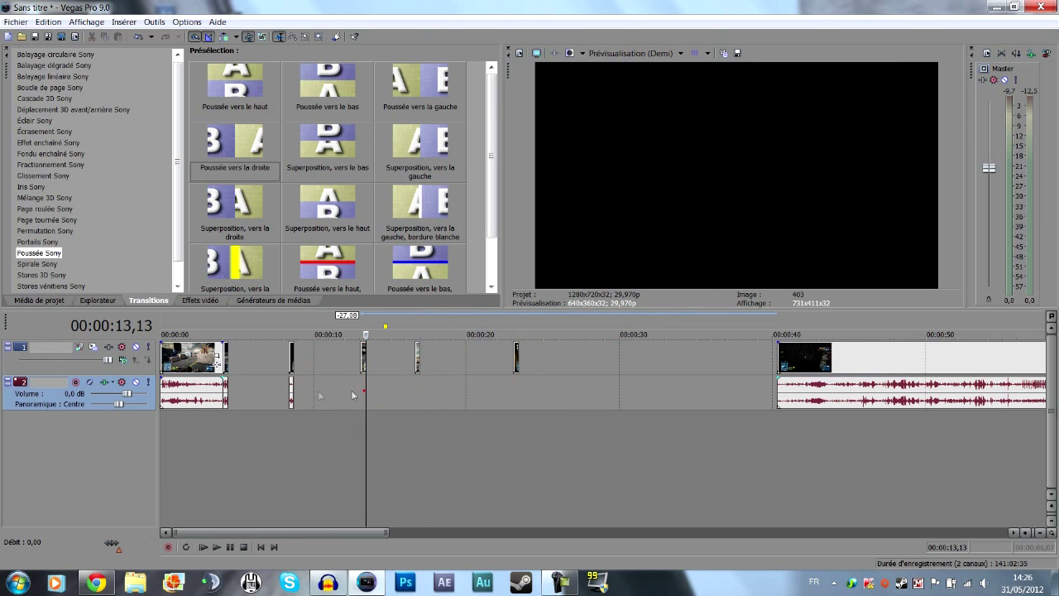
click(293, 390)
click(227, 391)
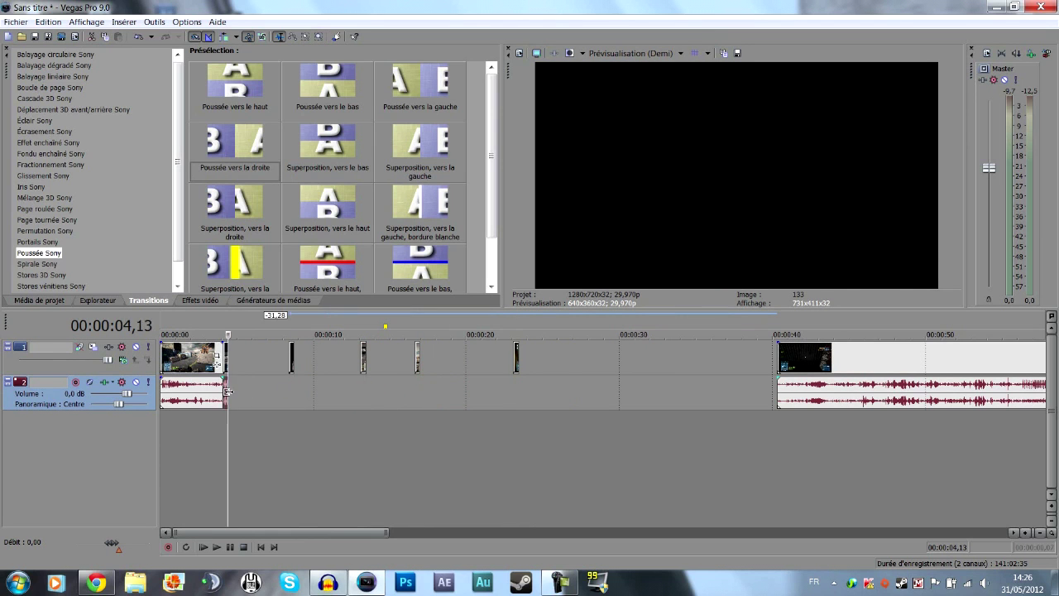
click(221, 392)
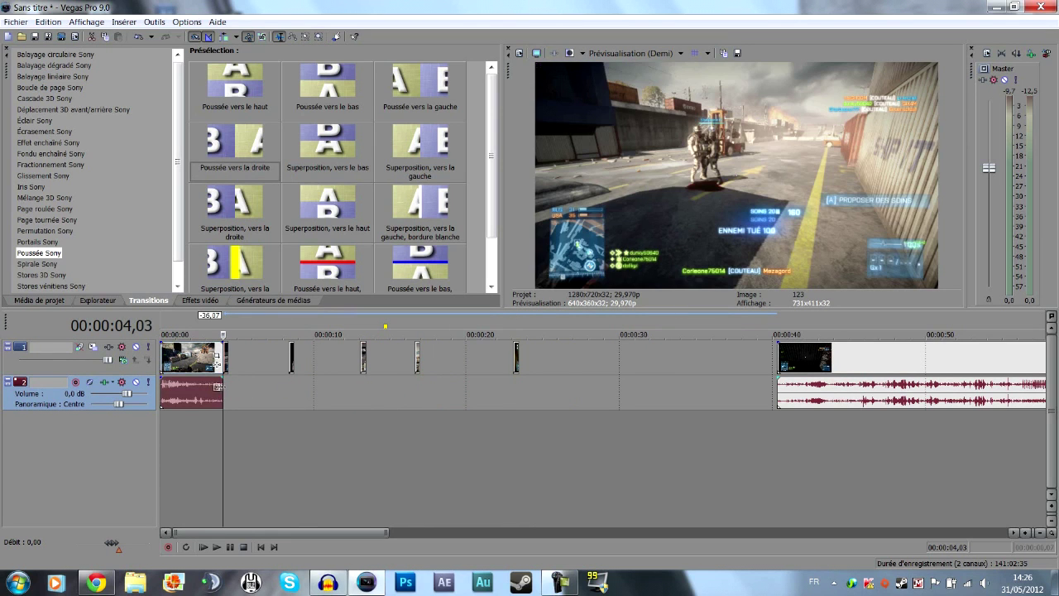
drag(221, 388, 215, 389)
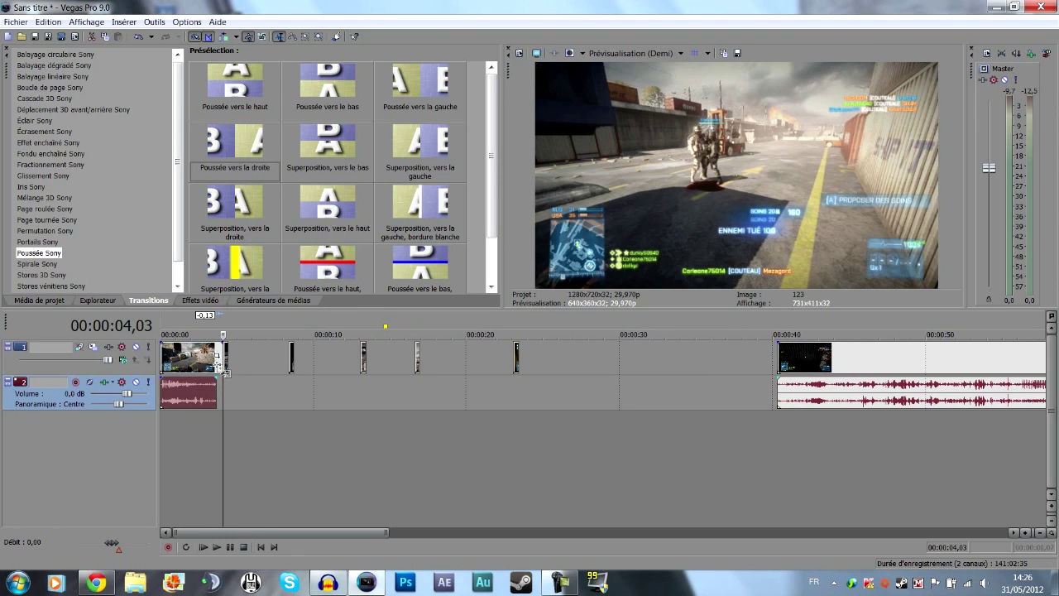
Step: Move the spaced-out short fragments and the closing clip earlier so the fragments line up directly behind the opening clip
drag(786, 360, 540, 372)
drag(291, 369, 228, 367)
drag(362, 361, 240, 356)
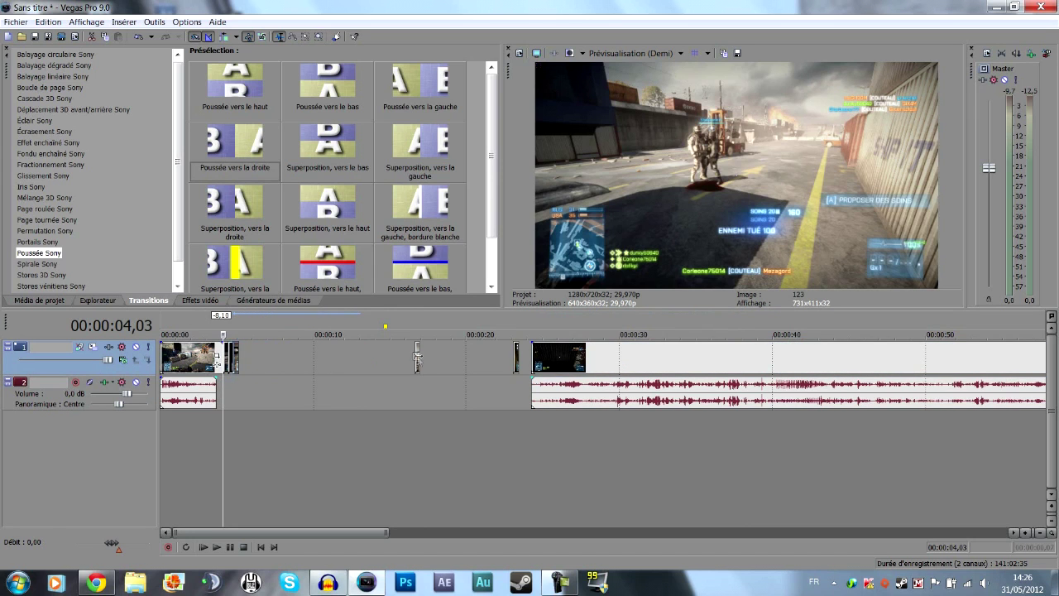
drag(418, 357, 246, 361)
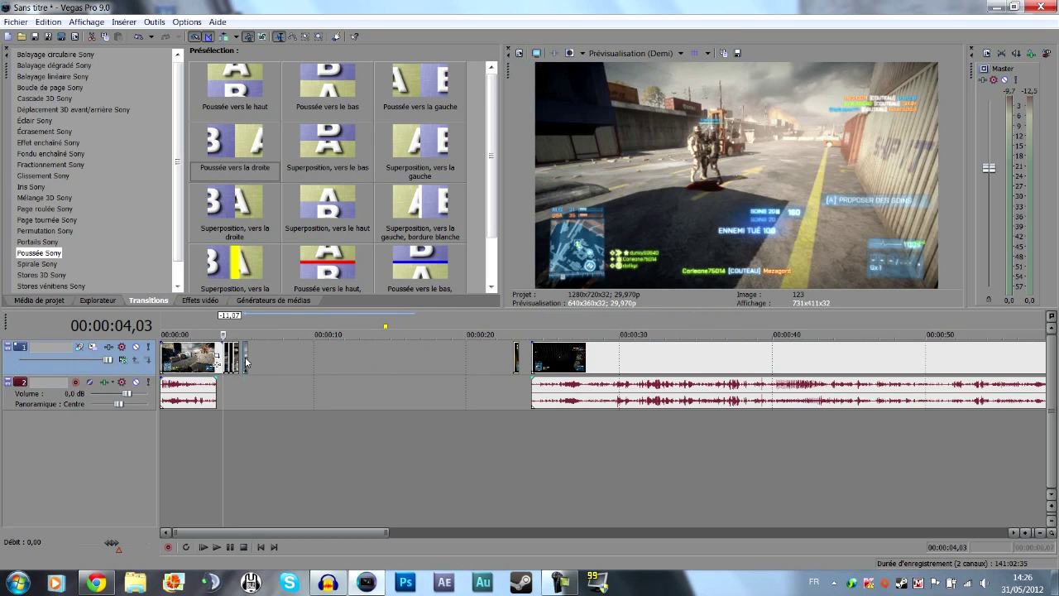
drag(517, 364, 248, 368)
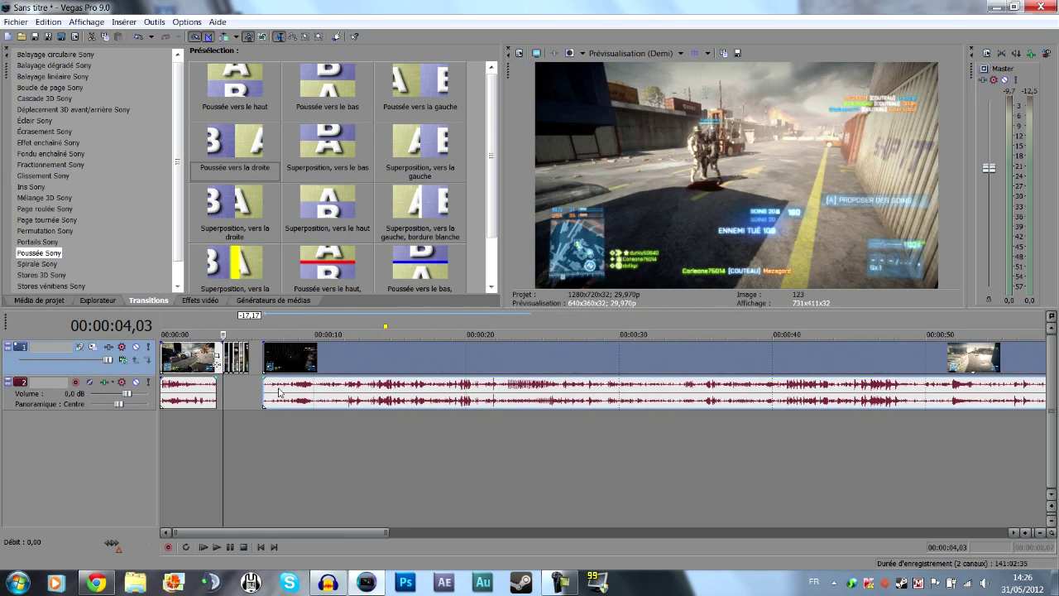
Step: Trim 0,04 off the end of the opening clip and cut the first two fragments down to 0,07 each
scroll(279, 393, up, 8)
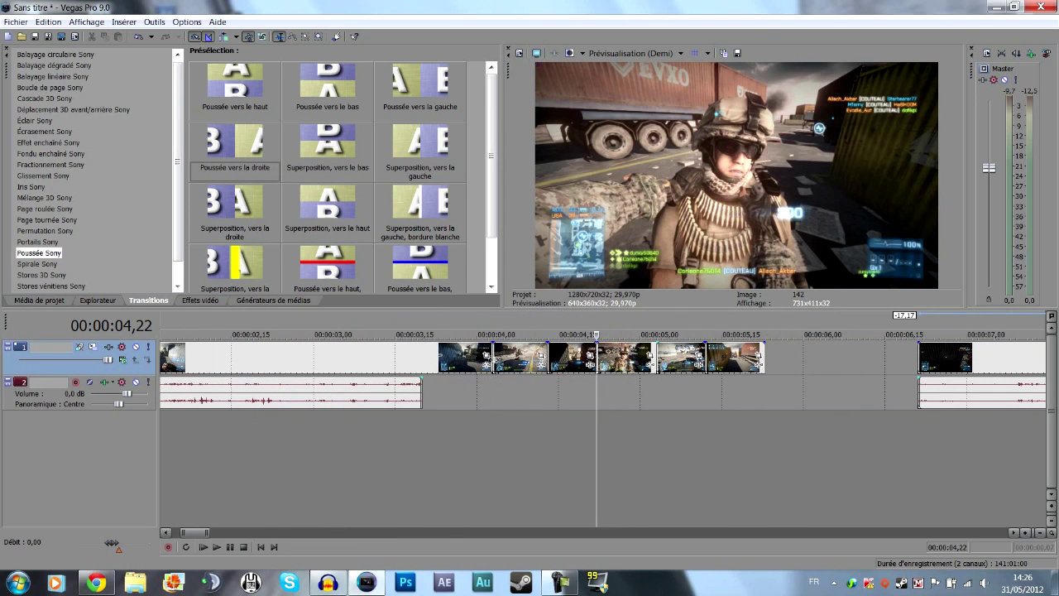
drag(492, 364, 547, 385)
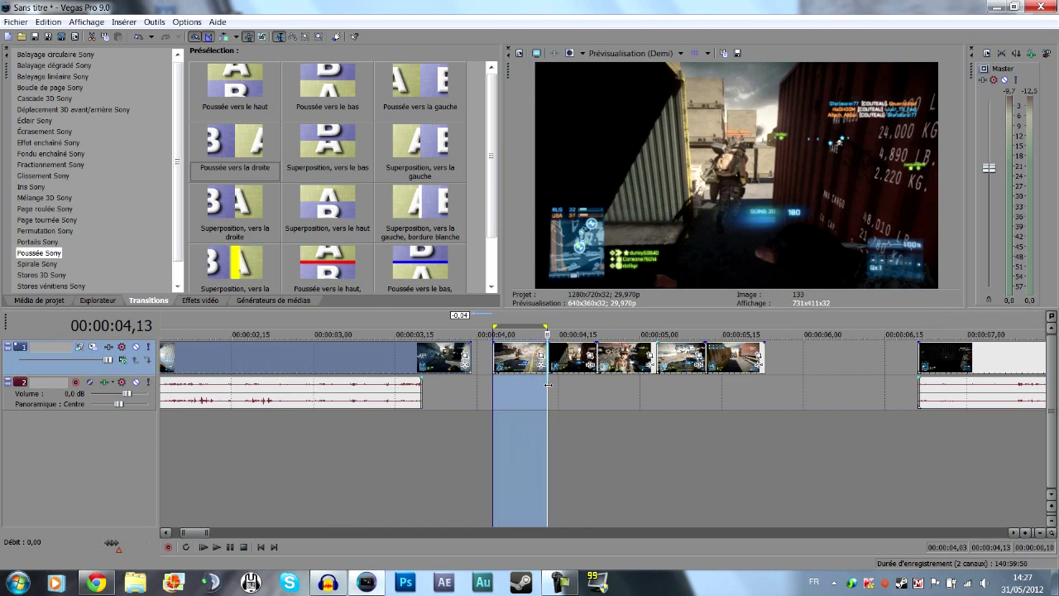
click(542, 384)
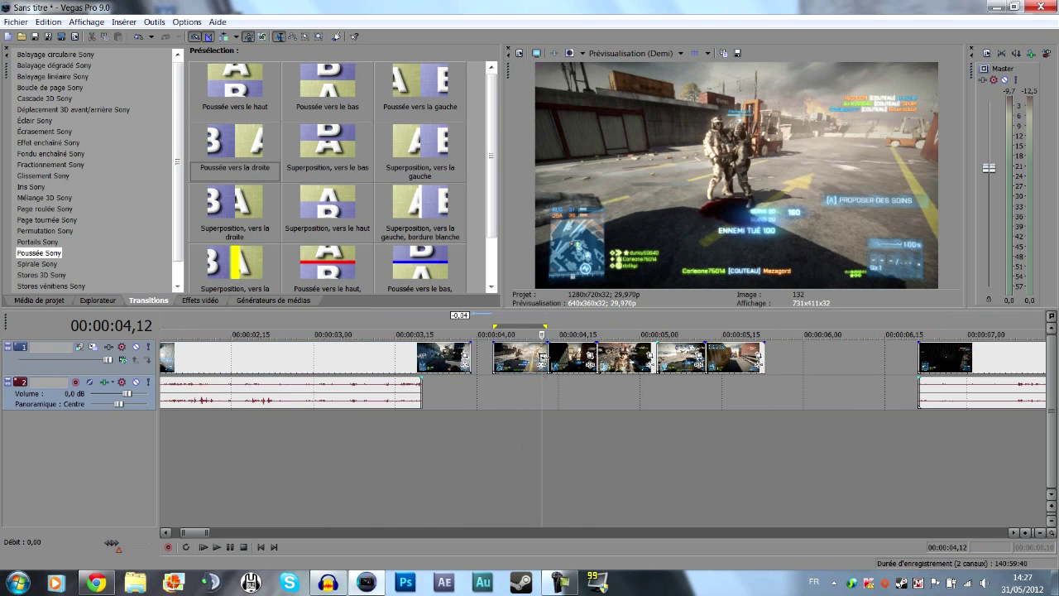
drag(531, 395, 587, 382)
click(591, 371)
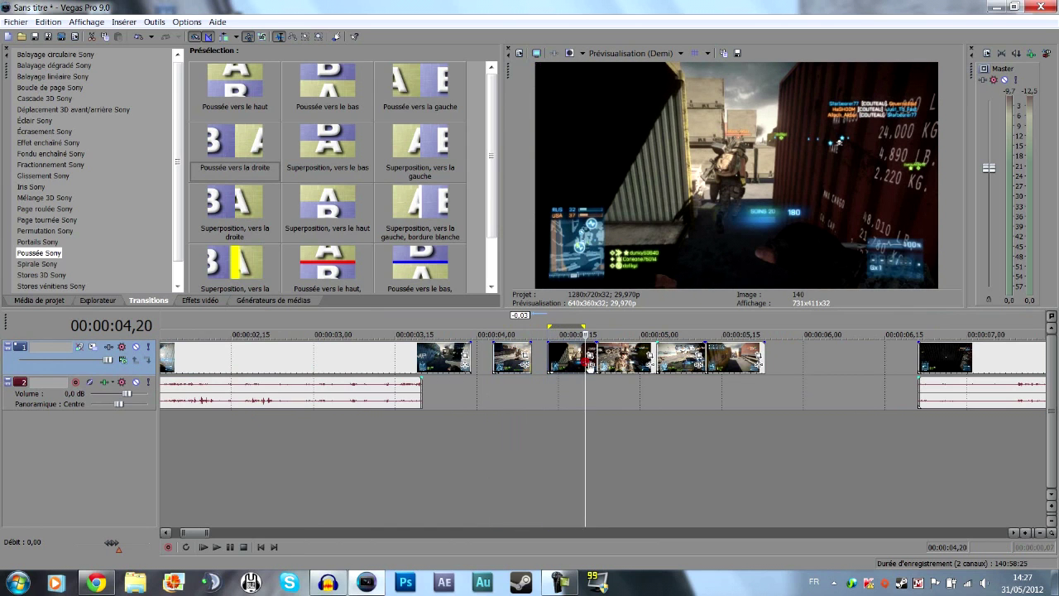
click(595, 368)
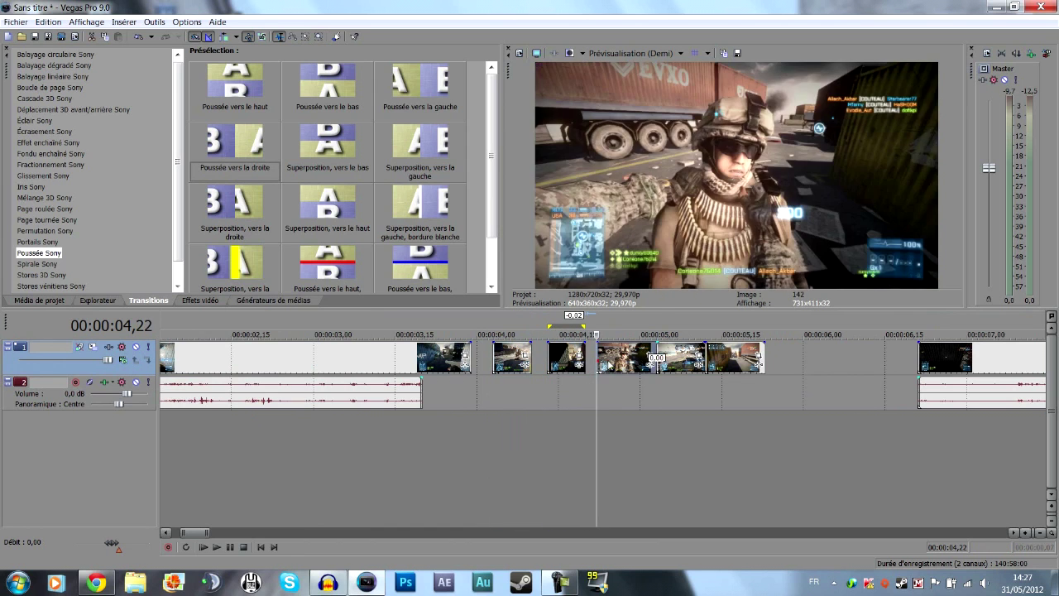
Step: Close the gaps before the first three fragments and cut the third fragment down to 0,07
drag(499, 368, 480, 368)
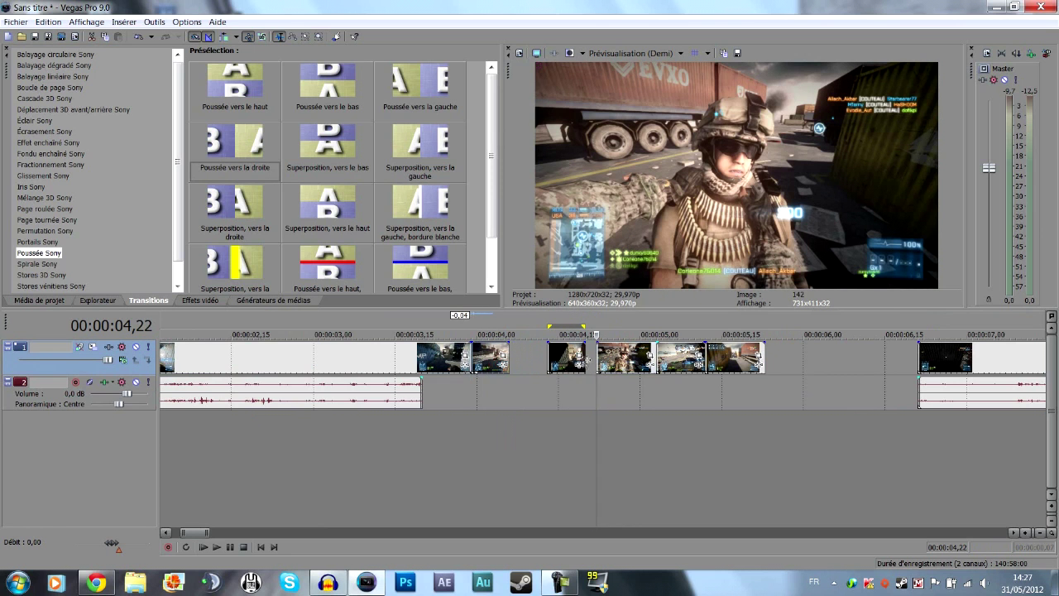
mouse_move(588, 365)
mouse_down()
mouse_move(556, 370)
mouse_move(559, 380)
mouse_move(582, 379)
mouse_up()
click(549, 385)
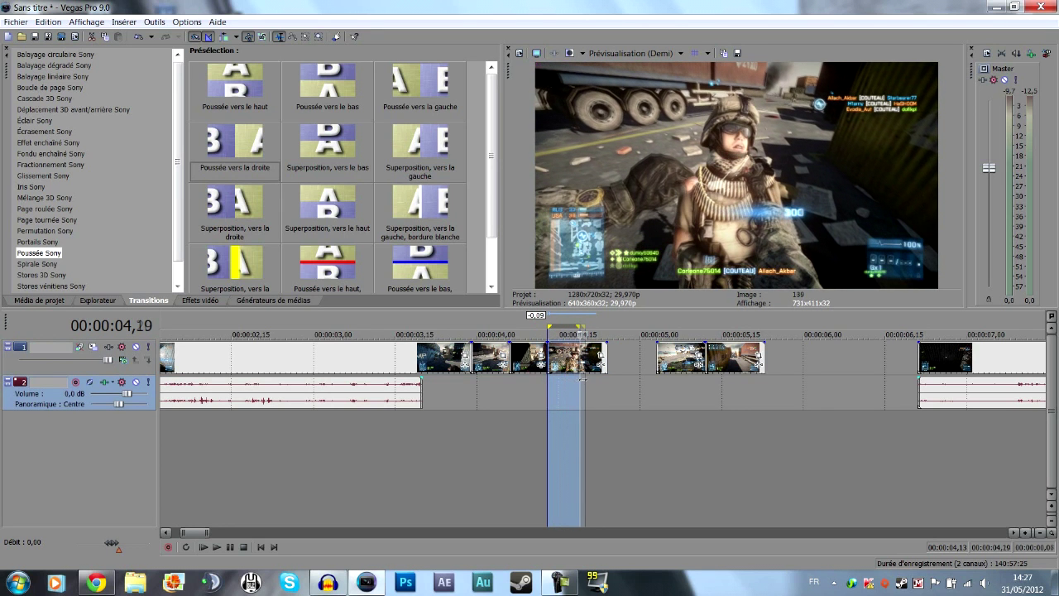
click(584, 364)
click(602, 369)
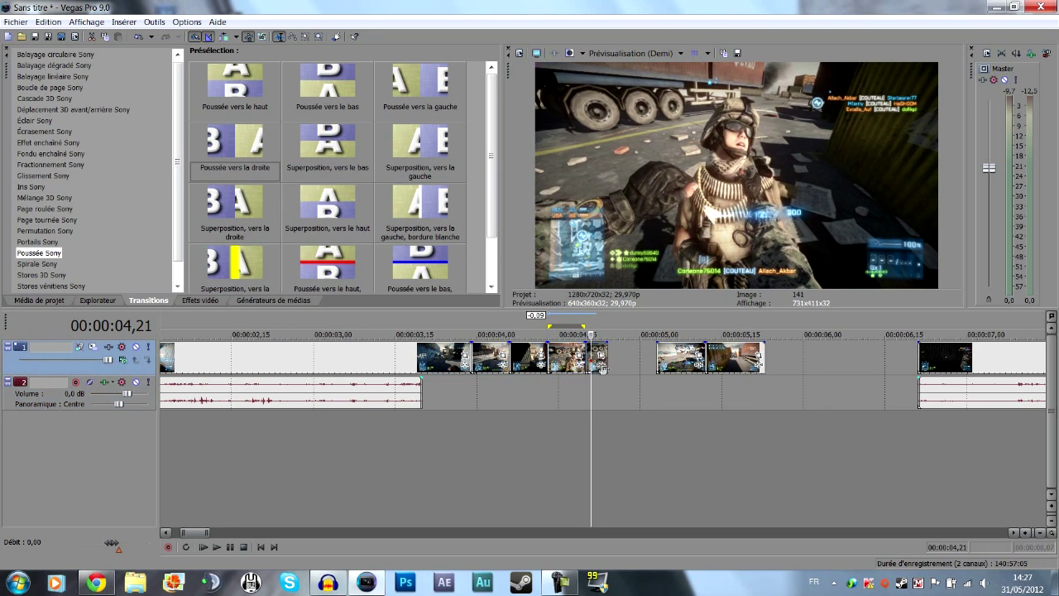
key(Delete)
Step: Move the fourth fragment against the third and cut it down to 0,07
drag(667, 360, 621, 384)
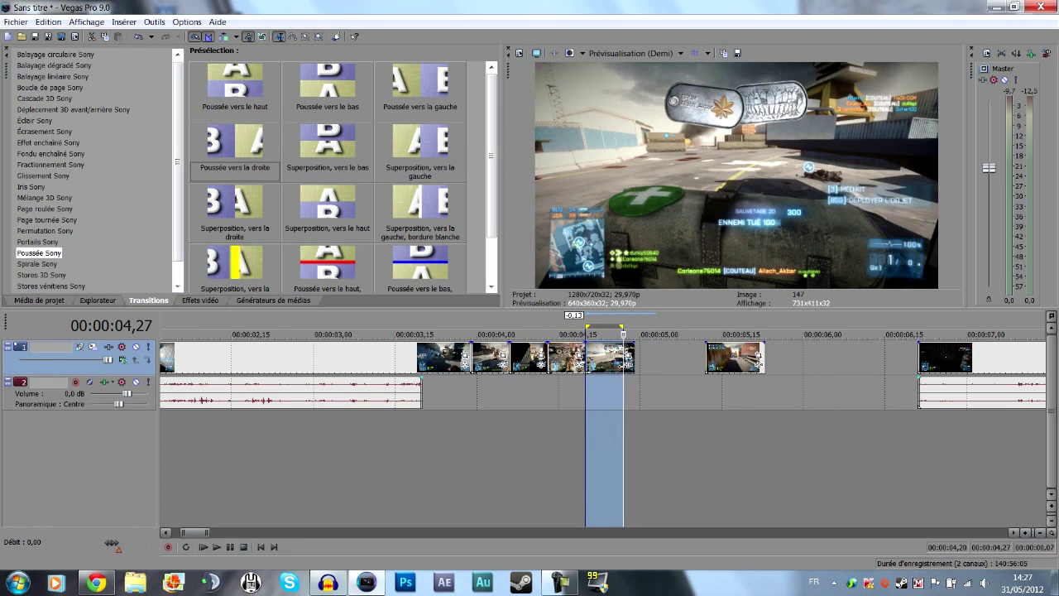
click(625, 369)
key(s)
click(630, 371)
key(Delete)
Step: Move the fifth fragment against the fourth, cut it down to 0,07, and bring the closing clip in right behind it
drag(720, 365, 659, 374)
click(661, 365)
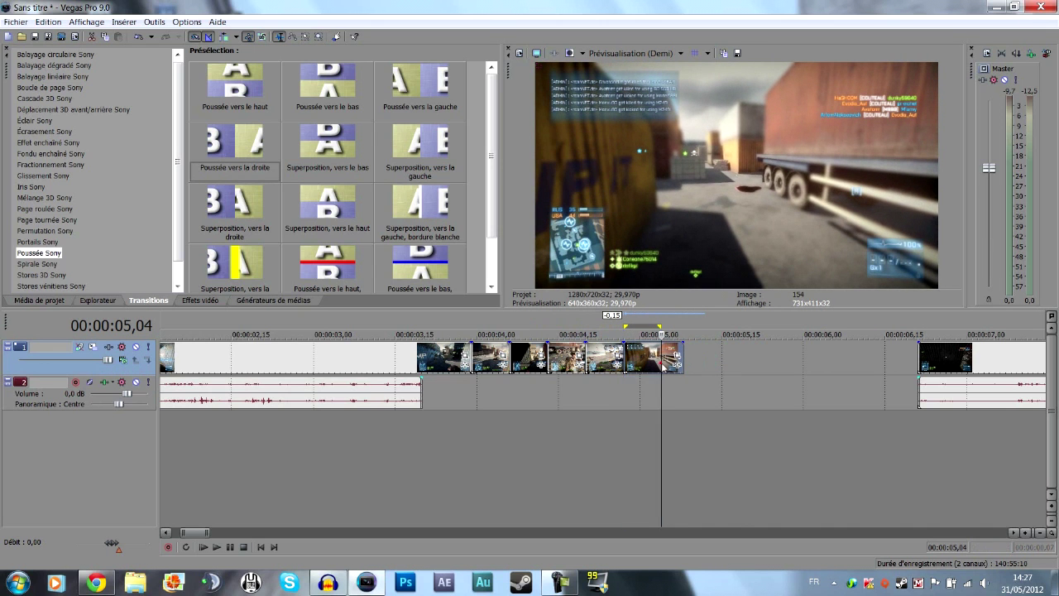
key(s)
click(666, 365)
key(Delete)
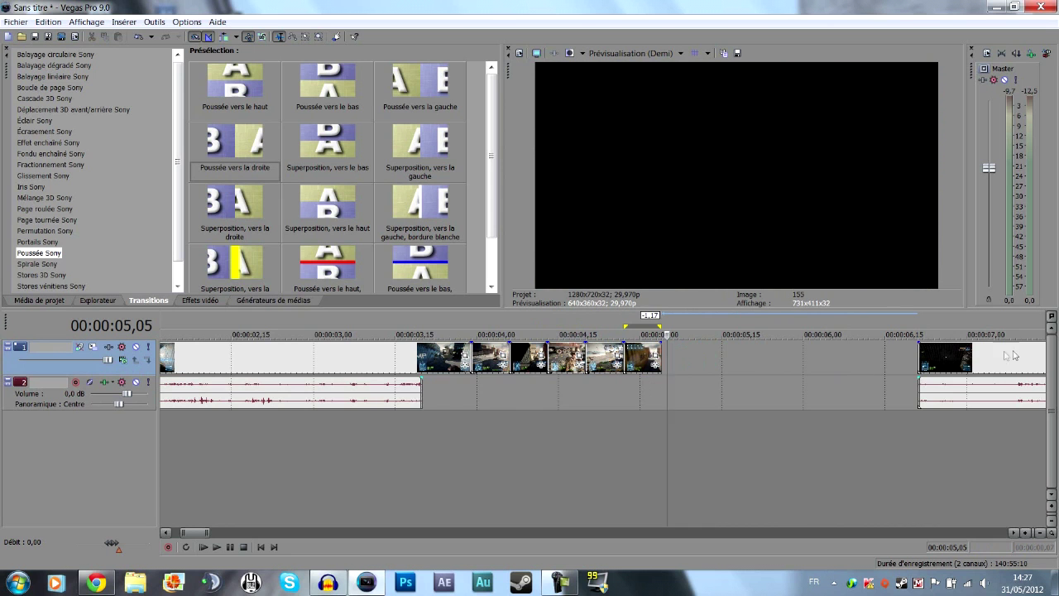
drag(997, 356, 749, 353)
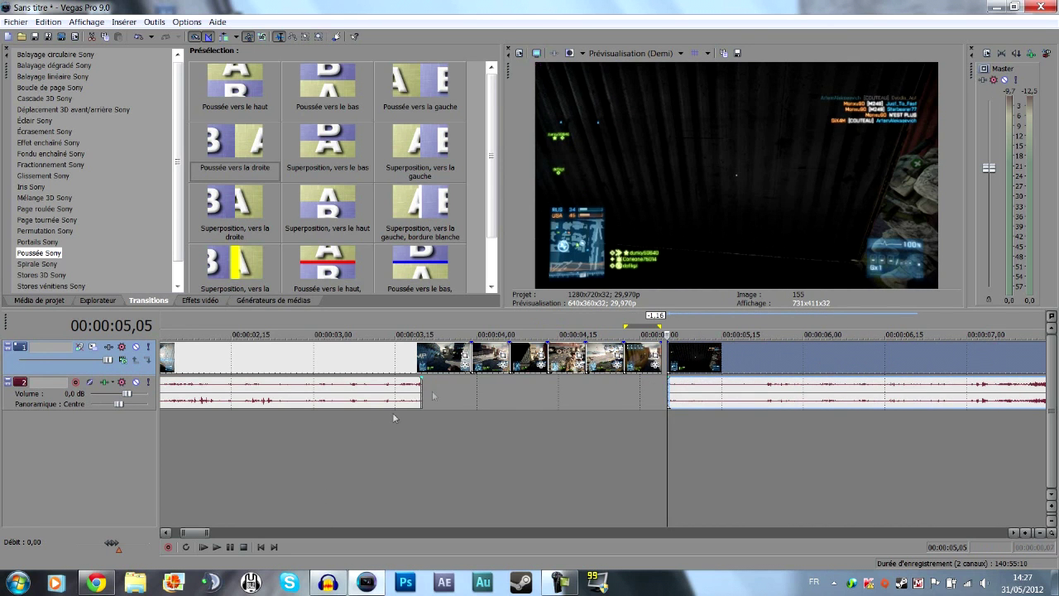
Step: Trim another 0,02 off the end of the opening clip's video
drag(468, 365, 659, 404)
click(383, 356)
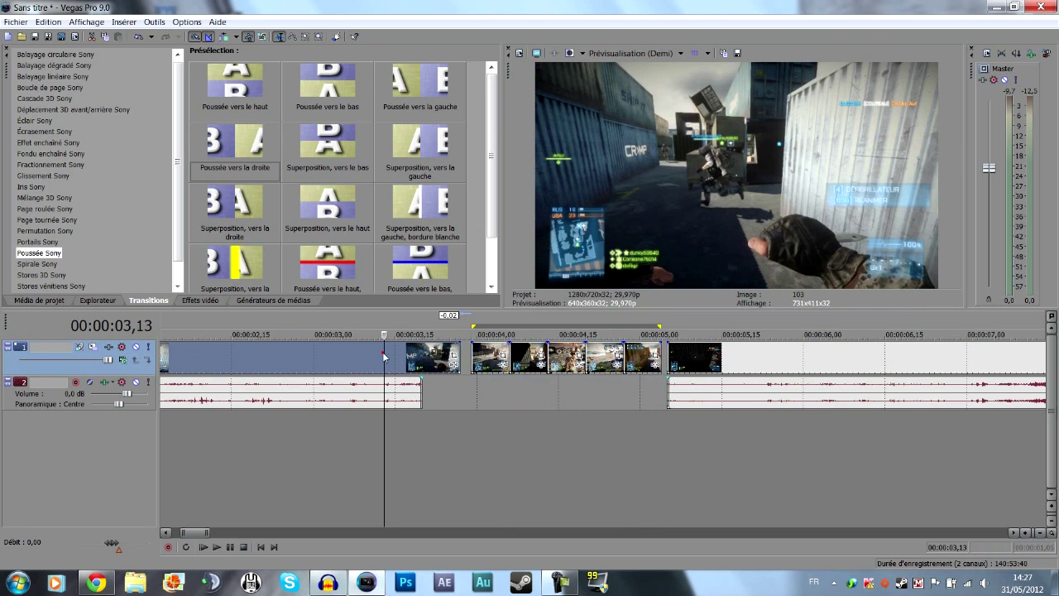
click(715, 381)
click(471, 397)
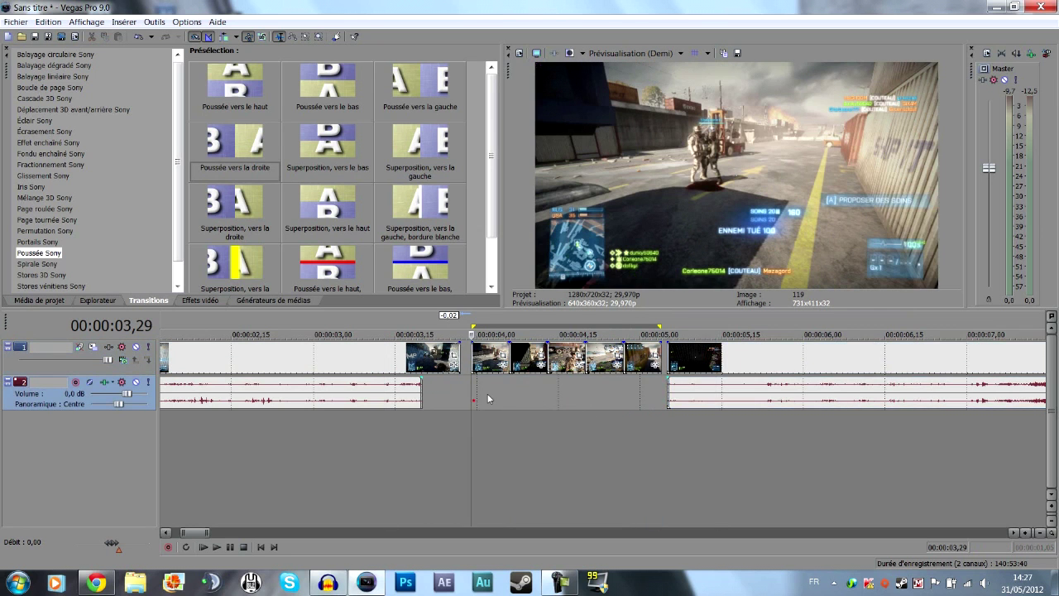
Step: Select all five fragments and move them earlier together so the first overlaps the opening clip's end by 0,06
scroll(494, 390, up, 1)
click(609, 364)
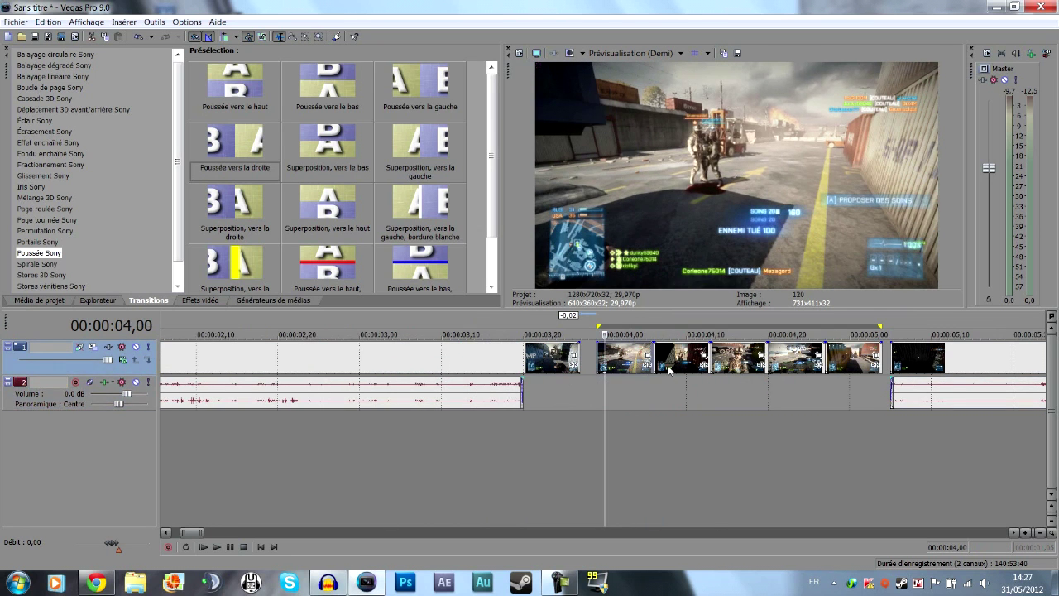
ctrl+click(681, 370)
ctrl+click(733, 368)
ctrl+click(813, 368)
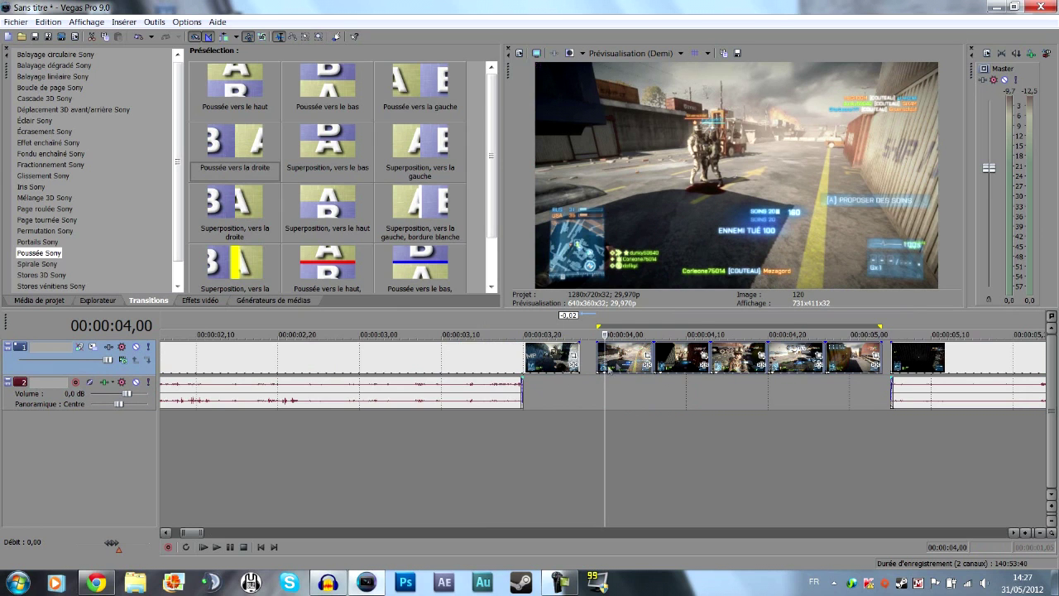
drag(611, 370, 584, 368)
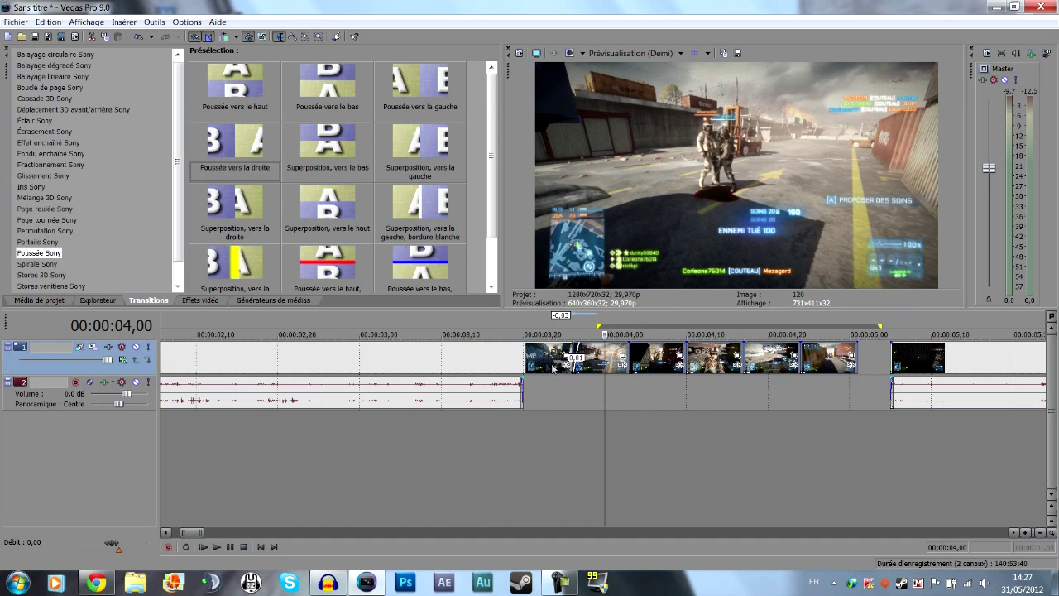
drag(592, 366, 553, 367)
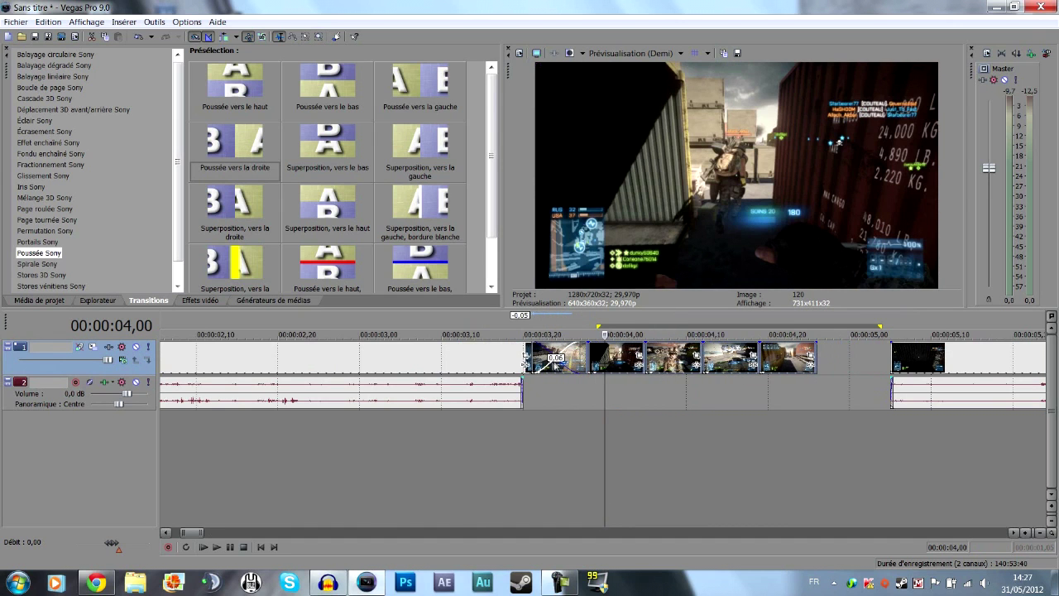
Step: Apply the Poussée Sony transition preset "Poussée vers la droite" to the overlap between the opening clip and the first fragment
click(579, 387)
scroll(579, 387, up, 2)
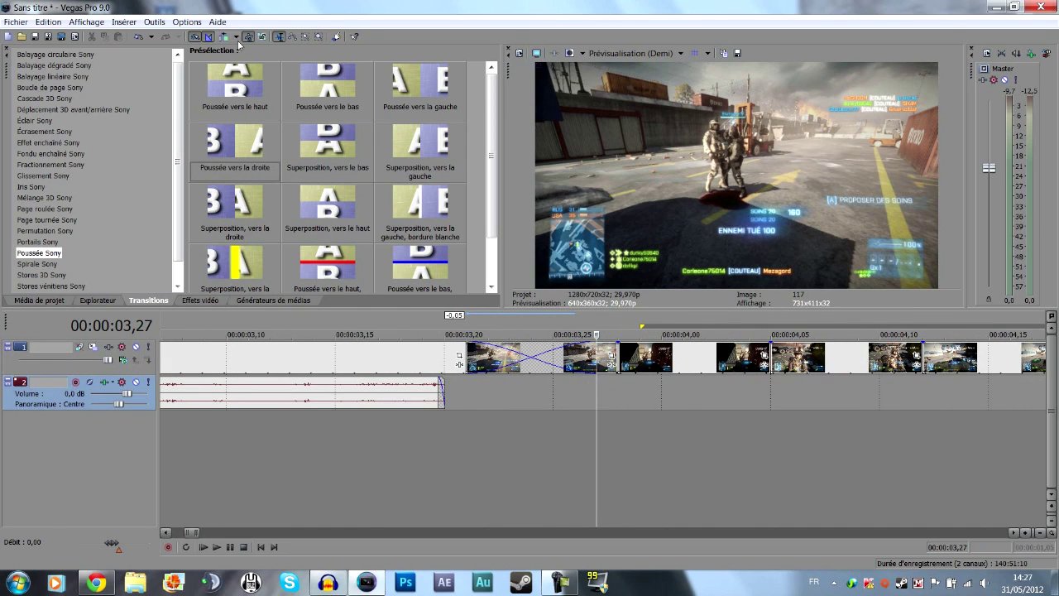
drag(235, 133, 575, 336)
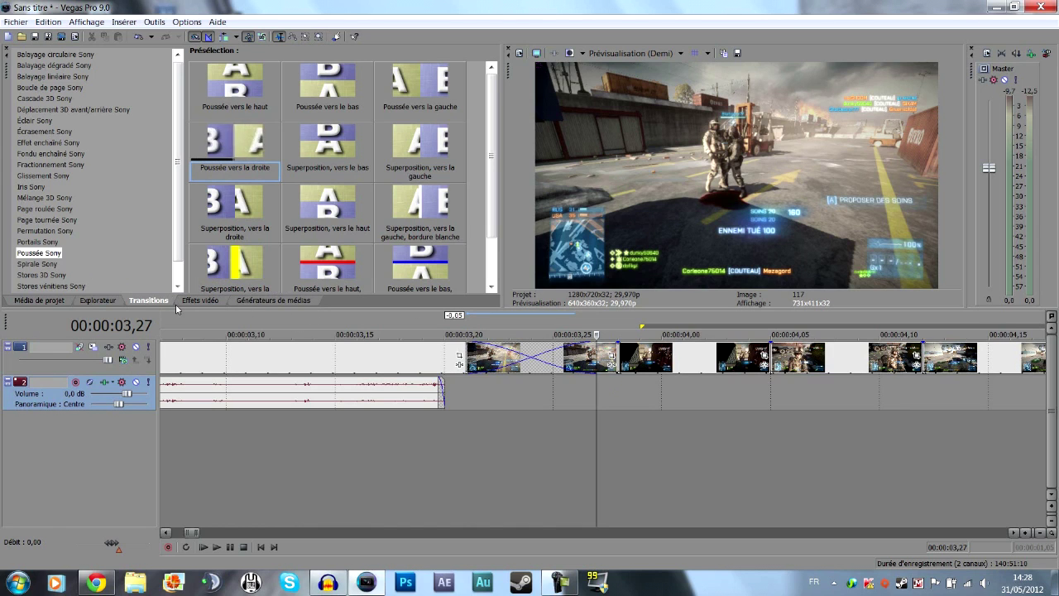
click(46, 257)
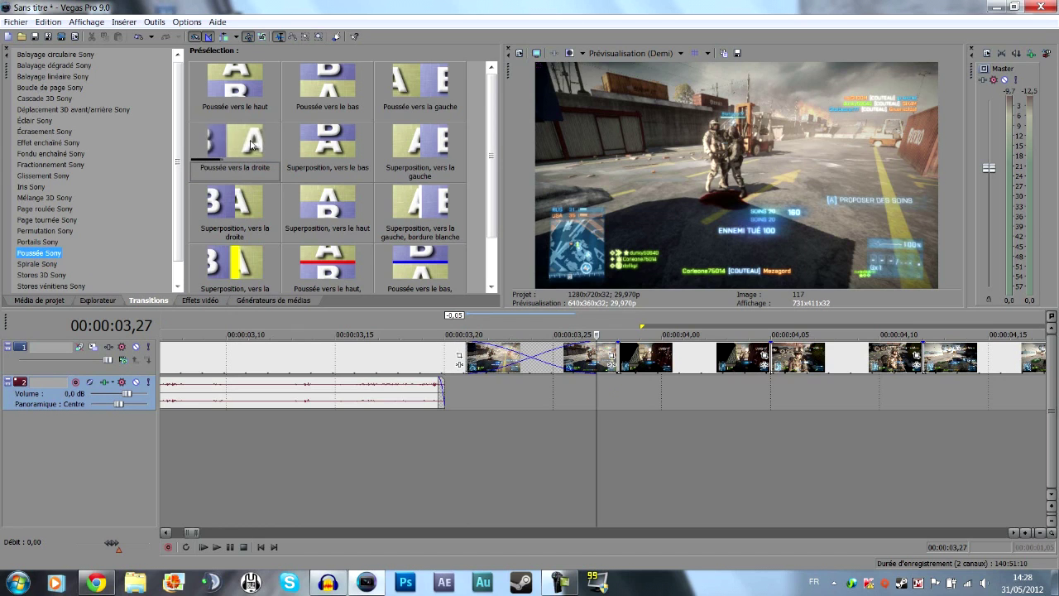
drag(252, 144, 373, 243)
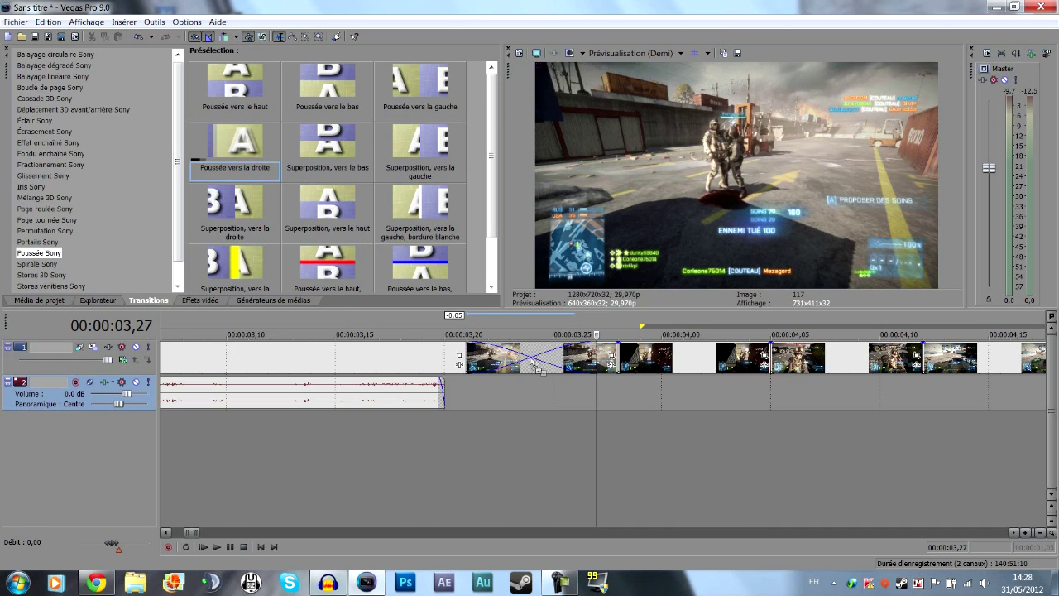
drag(536, 358, 537, 358)
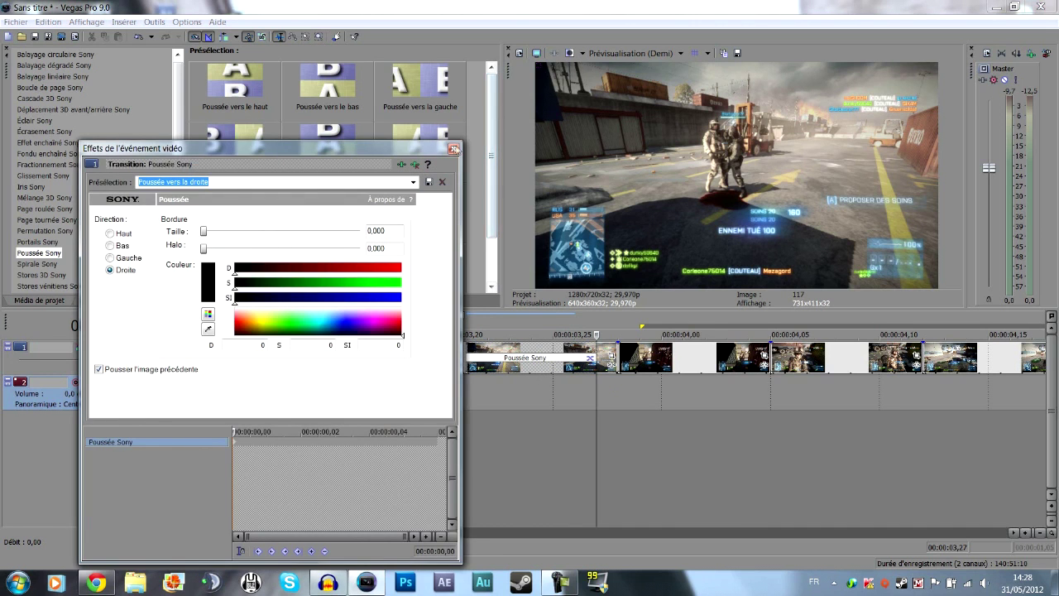
click(454, 149)
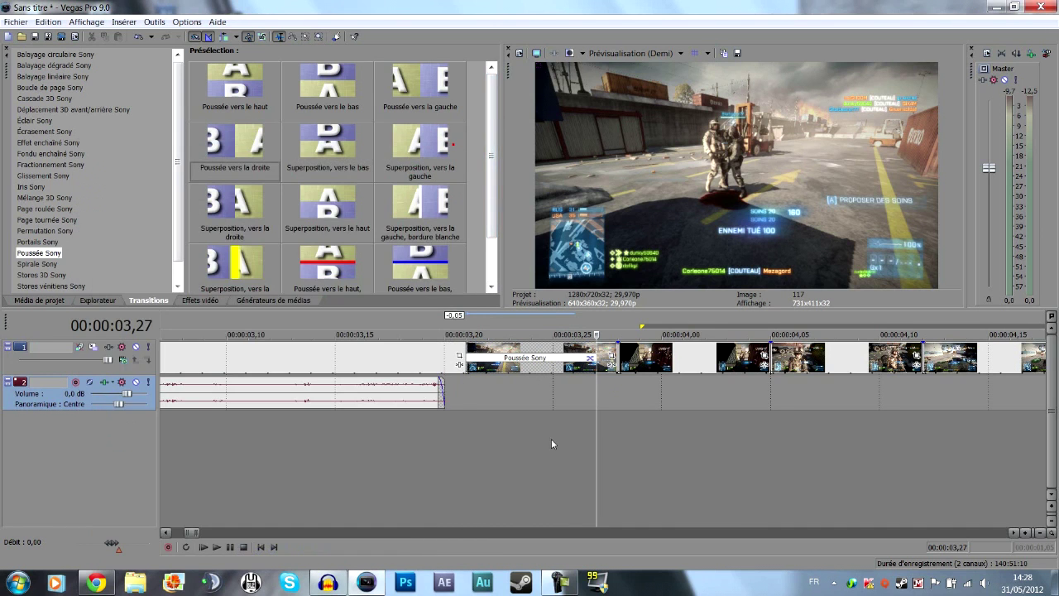
click(459, 364)
drag(594, 365, 614, 366)
key(ctrl+z)
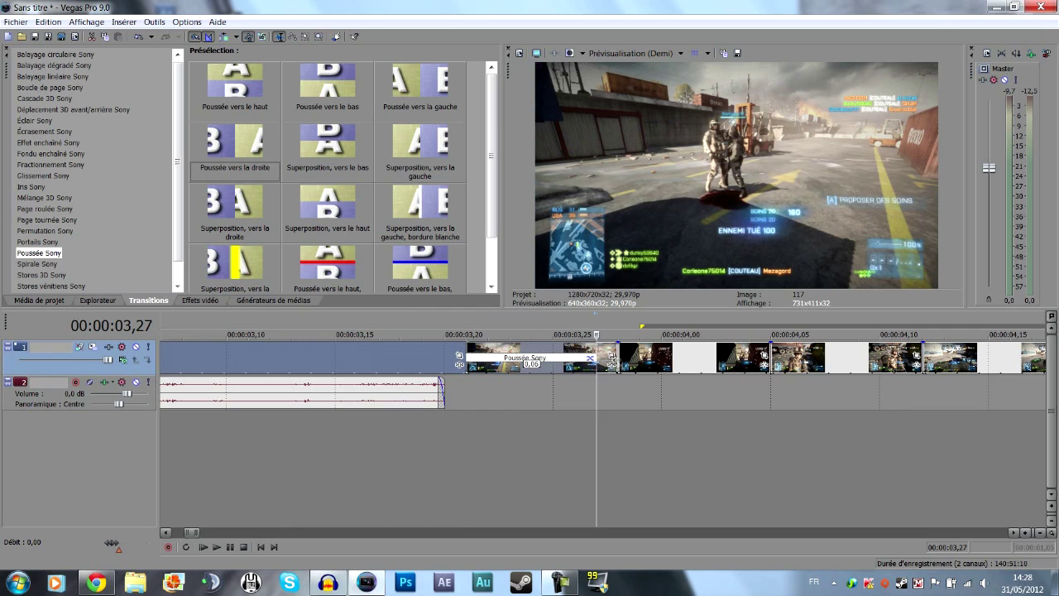
Step: Extend each fragment's end by 0,01 to overlap the next one, and move the closing clip earlier to overlap the last fragment
click(612, 357)
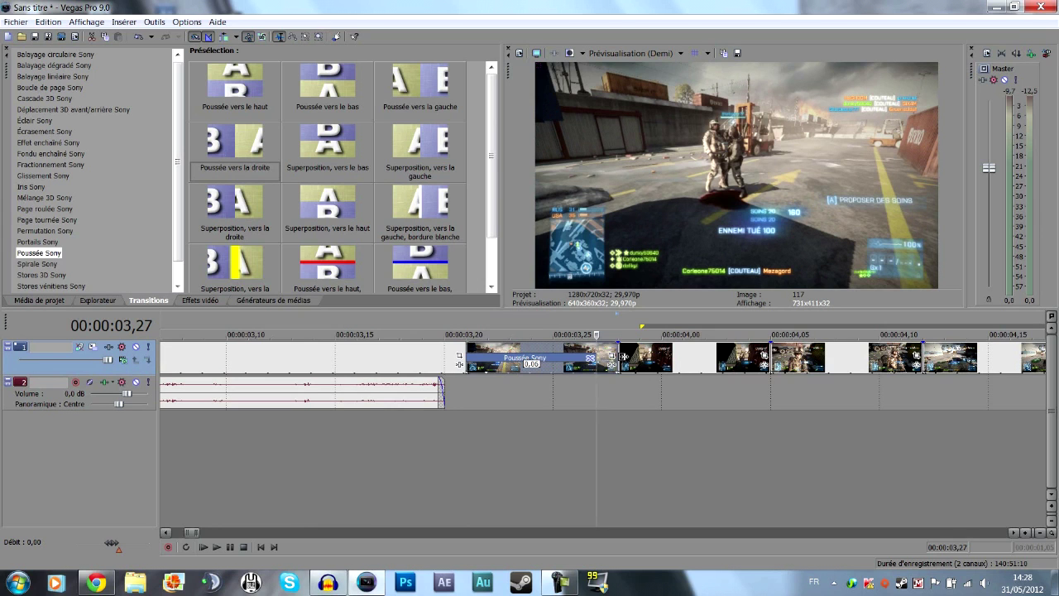
drag(612, 363, 629, 357)
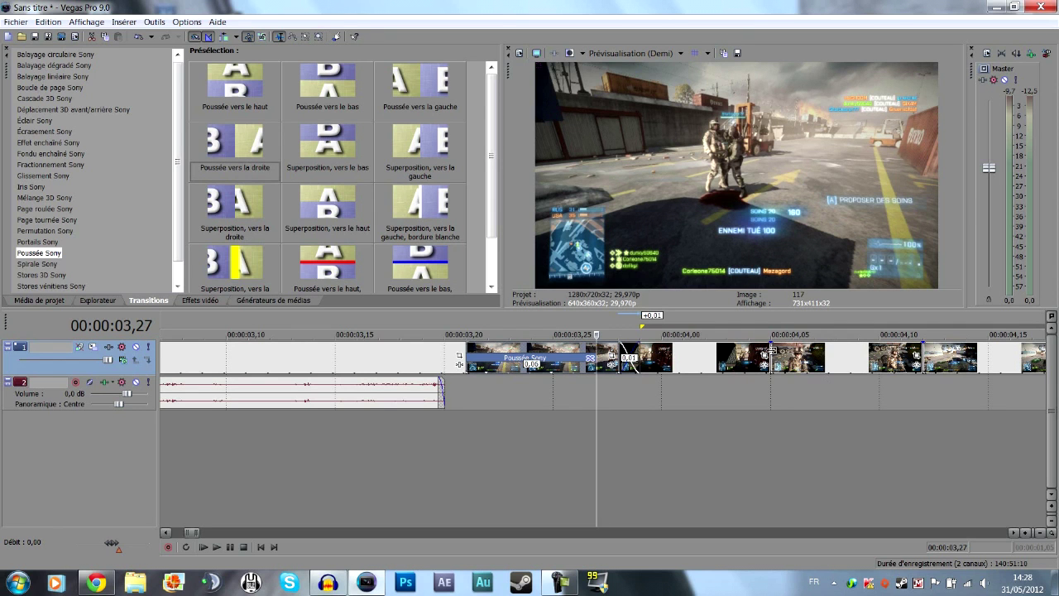
click(895, 398)
drag(920, 349, 940, 354)
scroll(894, 364, down, 2)
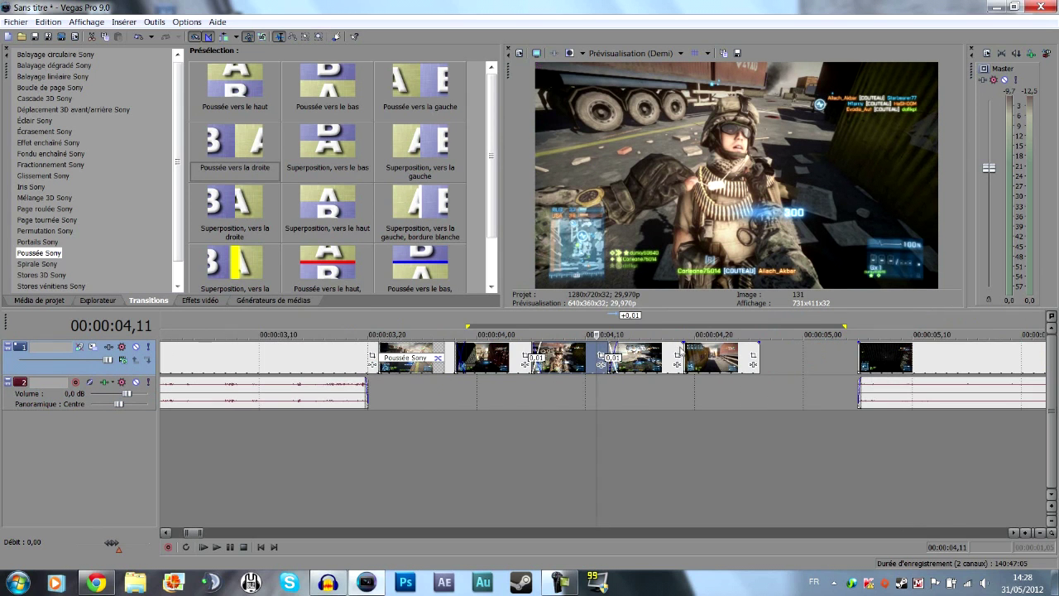
drag(878, 358, 780, 357)
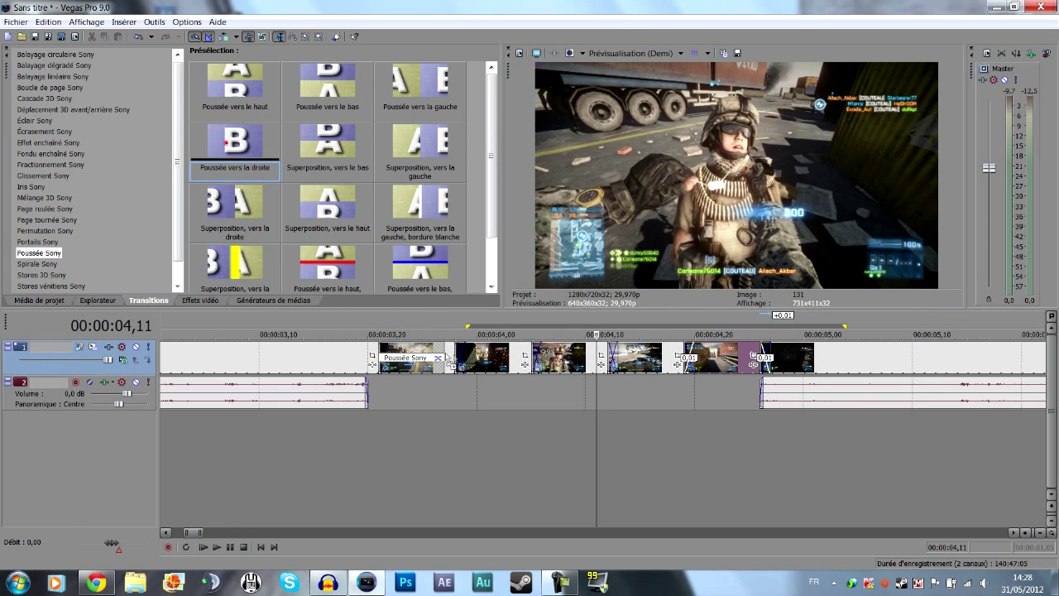
Step: Apply the "Poussée vers la droite" preset to the overlaps between the five fragments and between the last fragment and the closing clip
drag(459, 359, 459, 357)
click(454, 148)
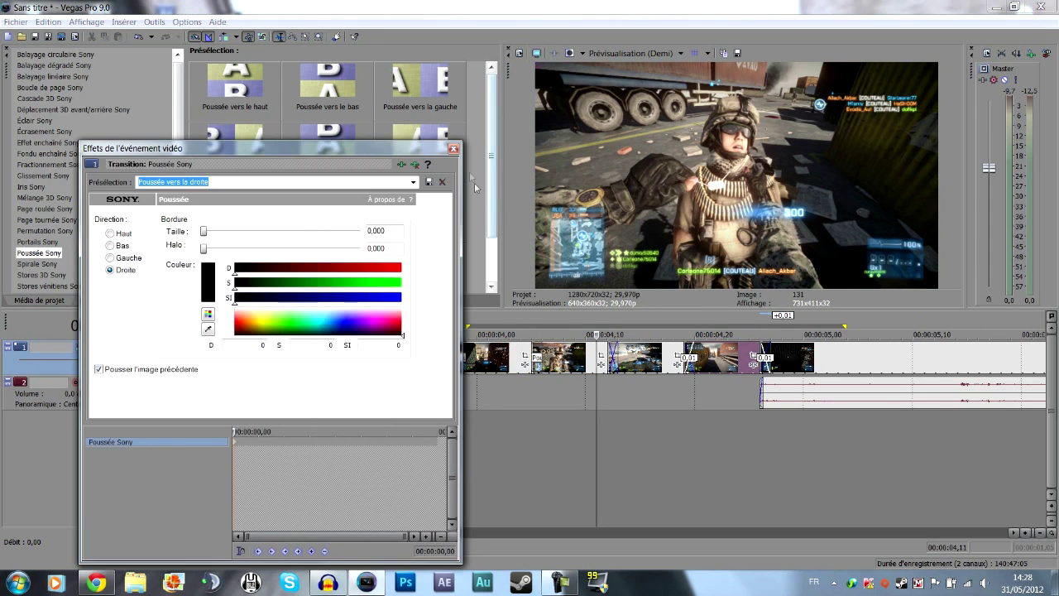
click(453, 148)
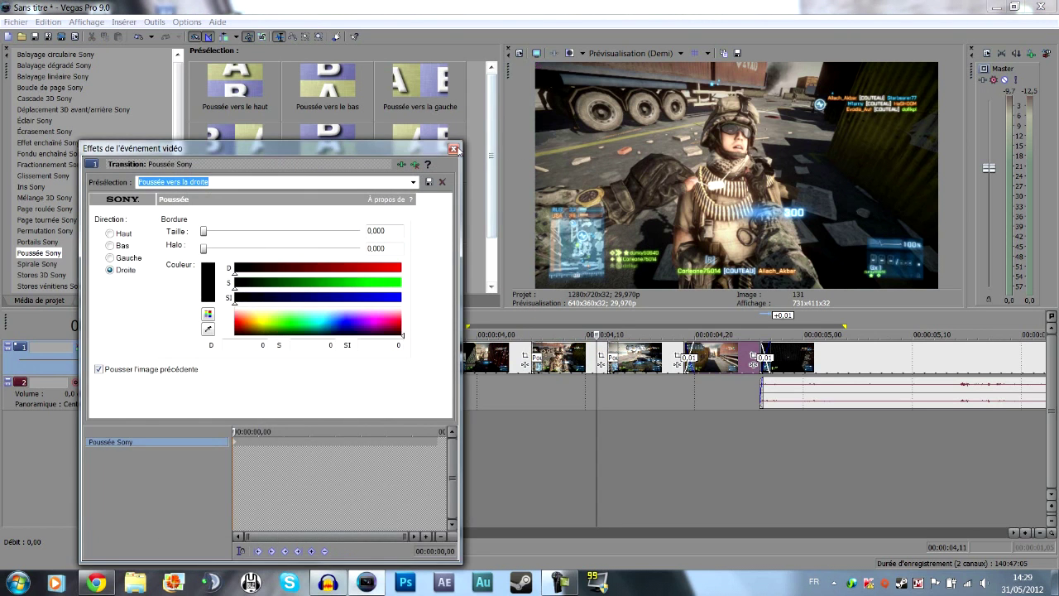
click(454, 149)
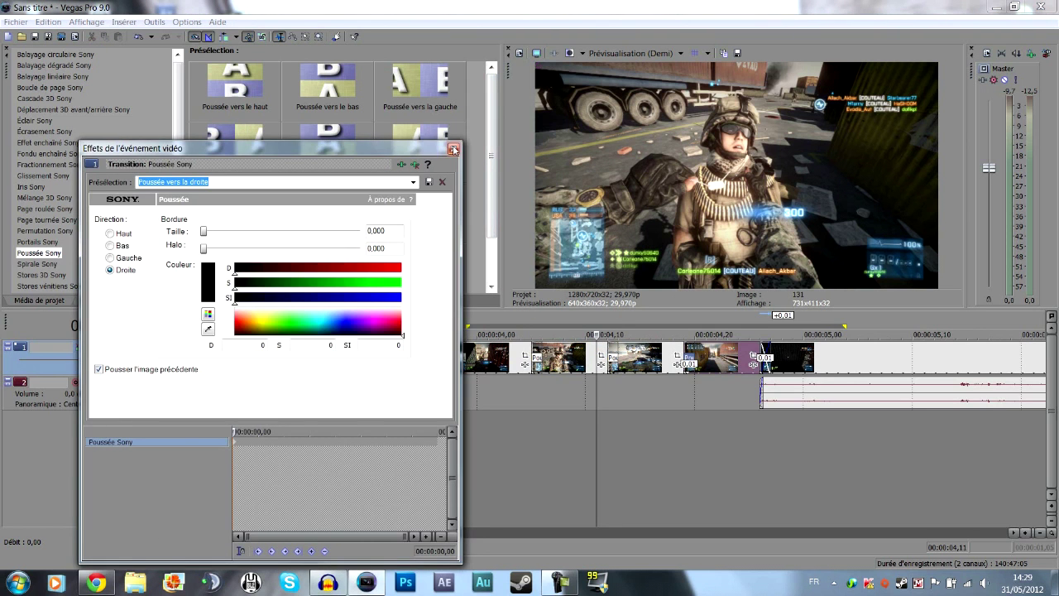
click(453, 149)
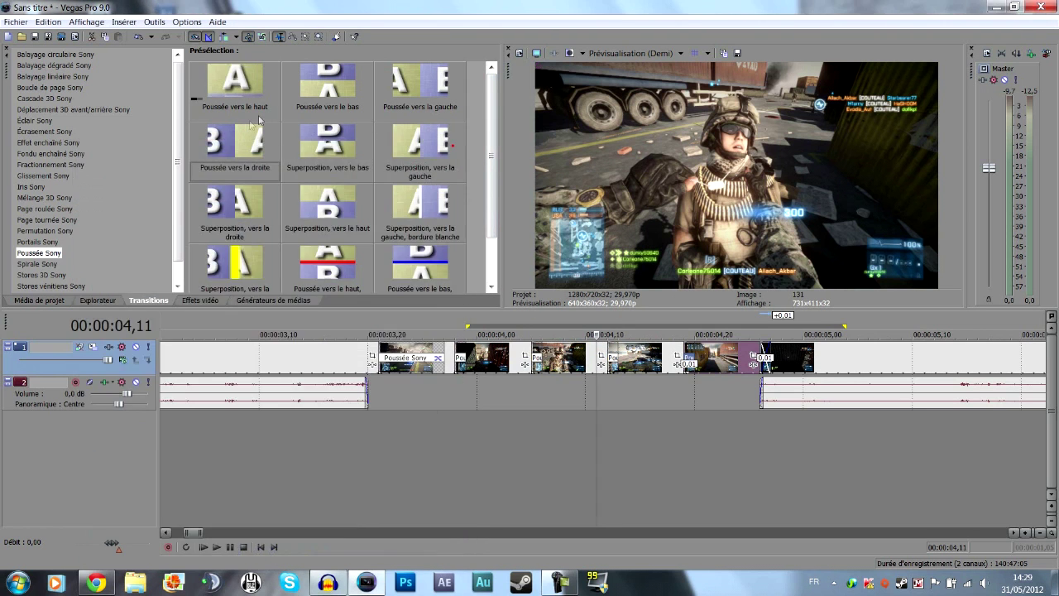
drag(753, 339, 752, 339)
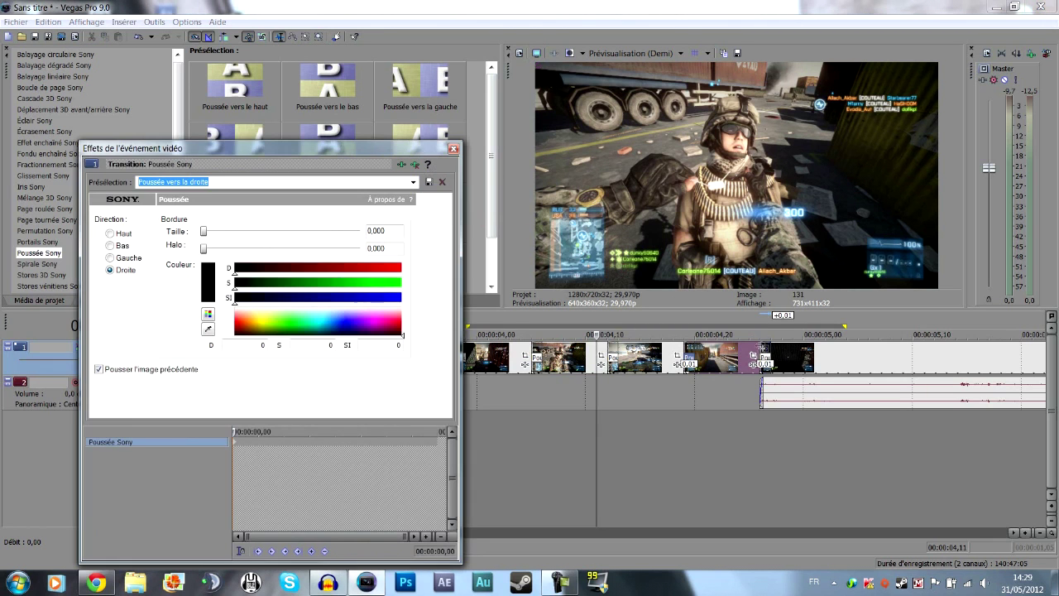
click(453, 149)
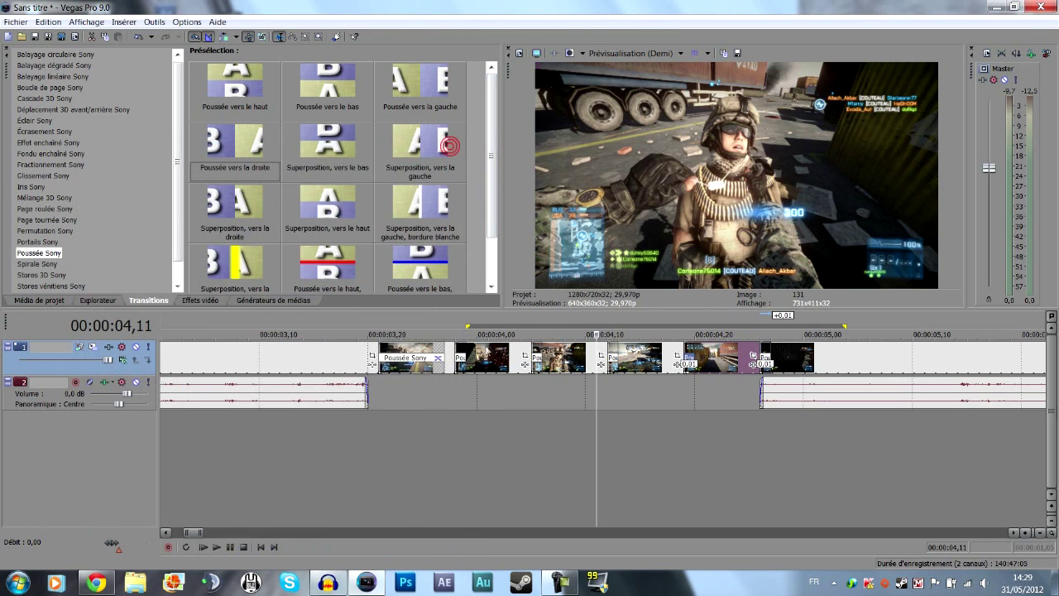
Step: Extend the clip ends so the first five push transitions last 0,07 and the one into the closing clip lasts 0,10
click(451, 358)
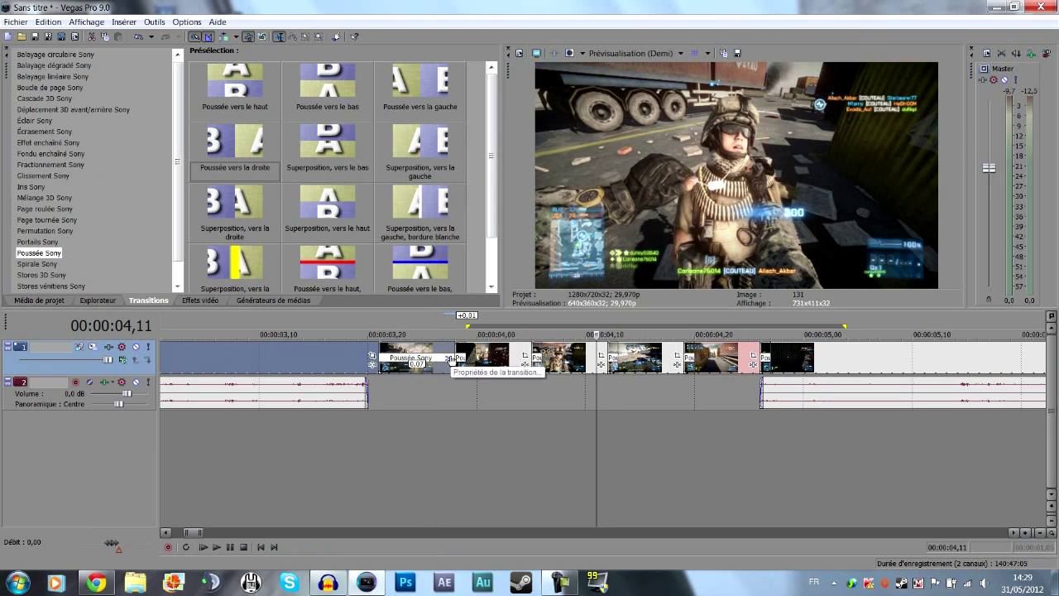
drag(451, 347, 760, 351)
drag(770, 351, 862, 355)
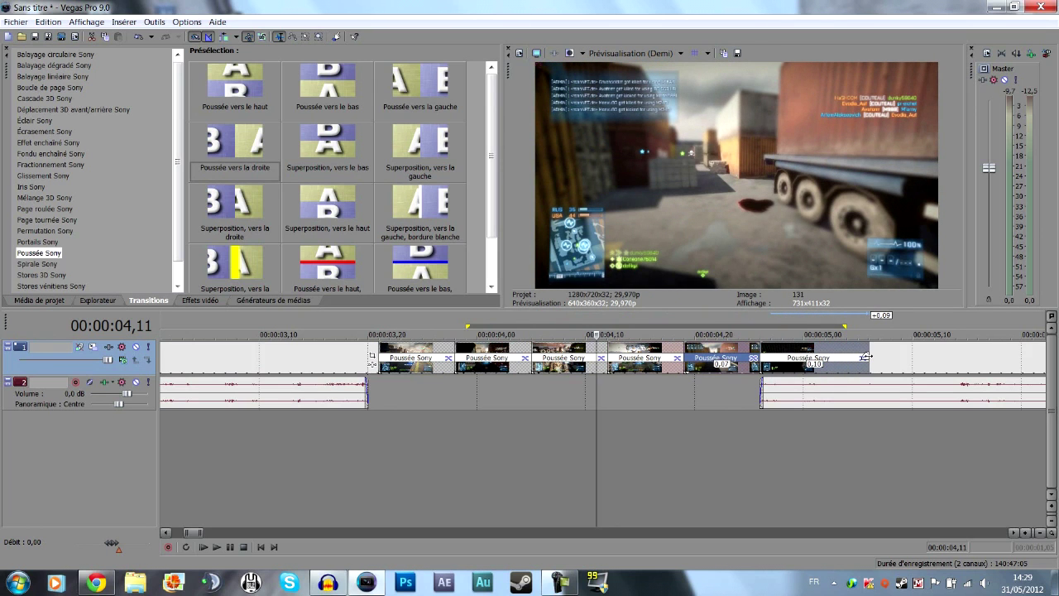
drag(866, 356, 866, 356)
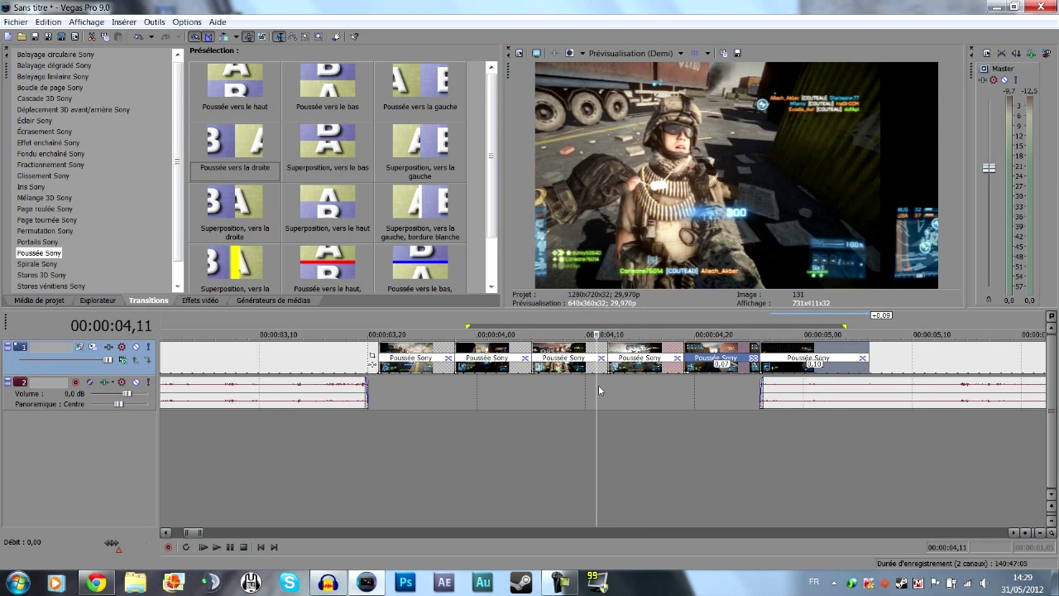
Step: Play back the fragment sequence from shortly before the first push transition to review its rhythm
mouse_move(597, 385)
mouse_down()
mouse_move(586, 382)
mouse_move(607, 382)
mouse_move(575, 381)
mouse_move(736, 376)
mouse_move(379, 369)
mouse_move(738, 370)
mouse_move(378, 370)
mouse_move(597, 370)
mouse_up()
drag(262, 444, 886, 447)
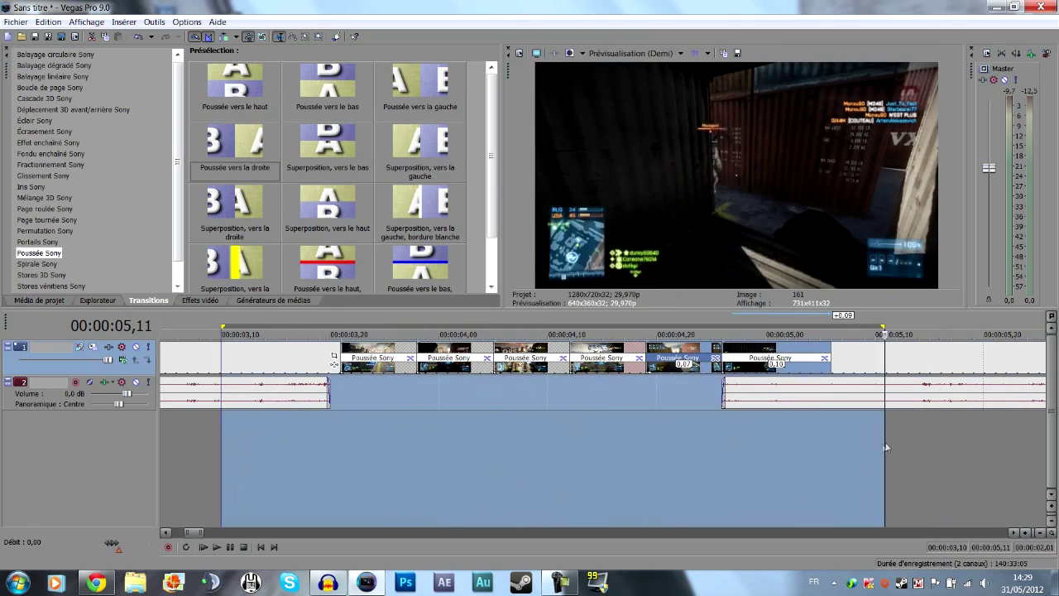
key(space)
key(space)
click(278, 444)
key(space)
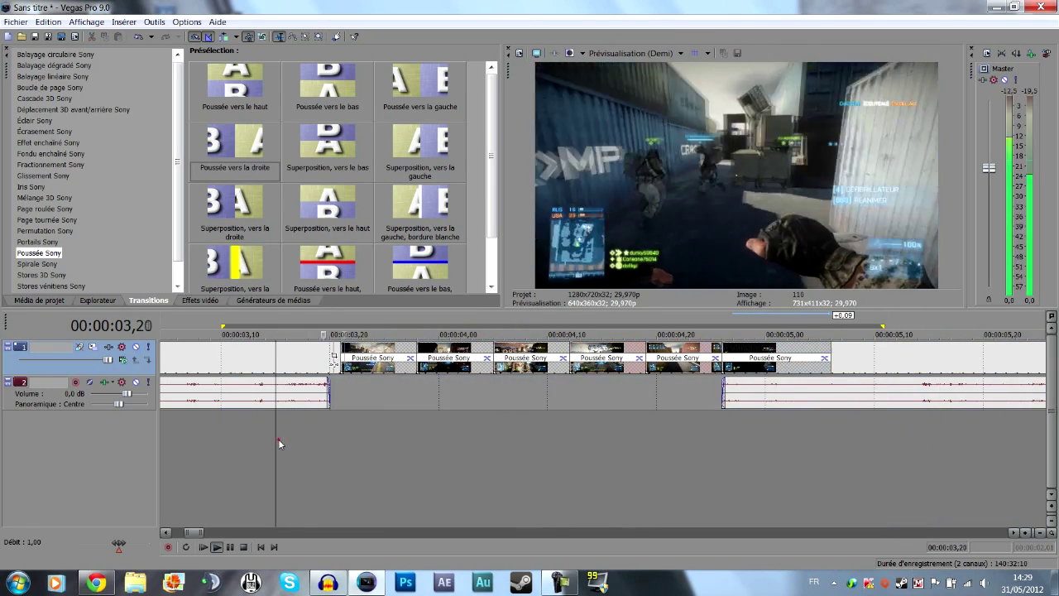
key(space)
key(space)
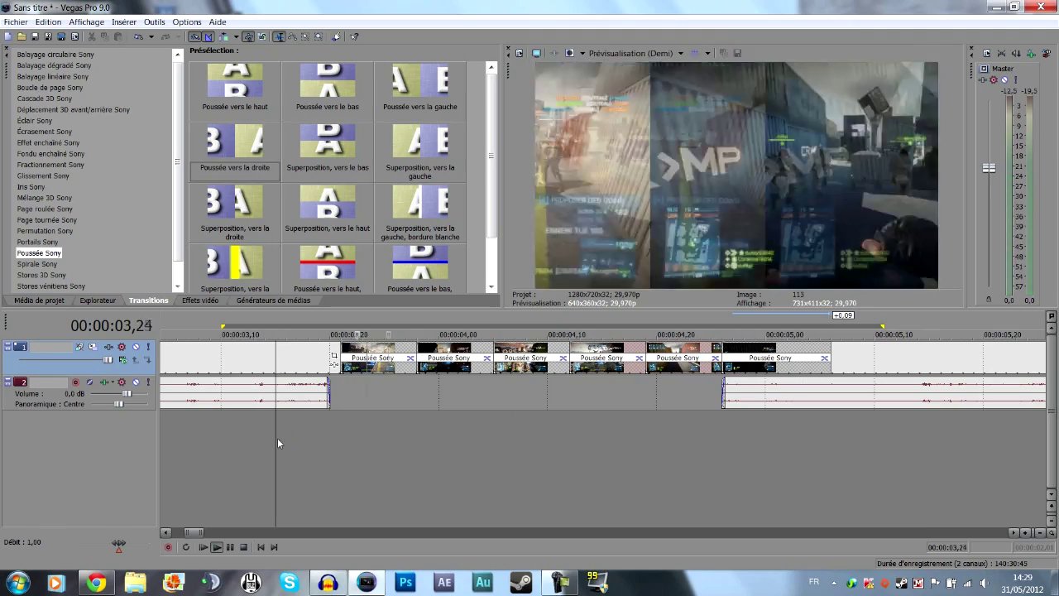
key(space)
key(space)
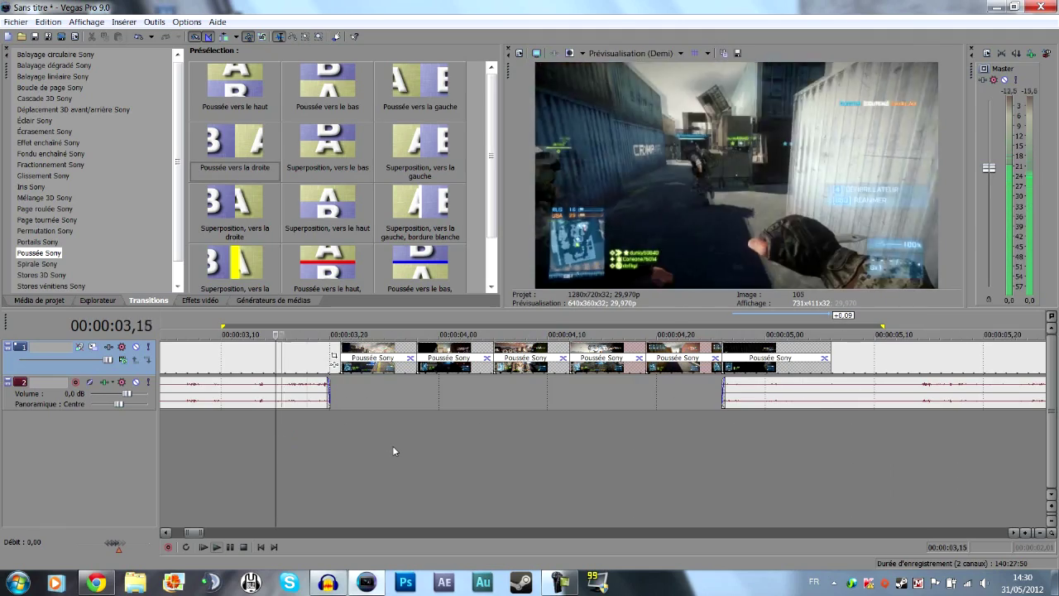
key(space)
Step: Shorten the last fragment's overlap with the closing clip to 0,09 and the opening clip's overlap with the first fragment to 0,06
drag(832, 369, 819, 369)
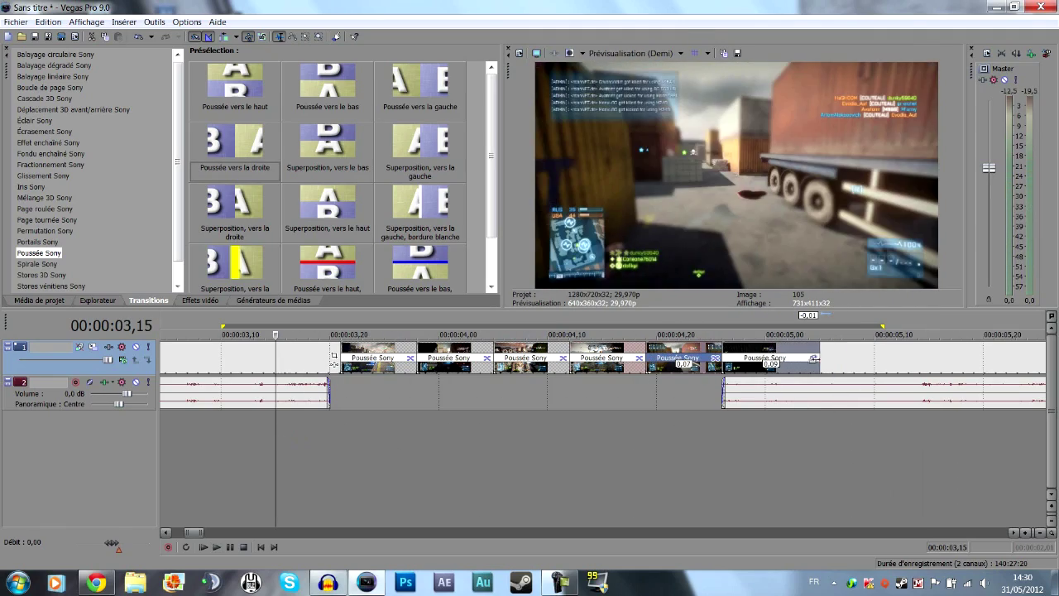
click(432, 403)
scroll(424, 400, up, 2)
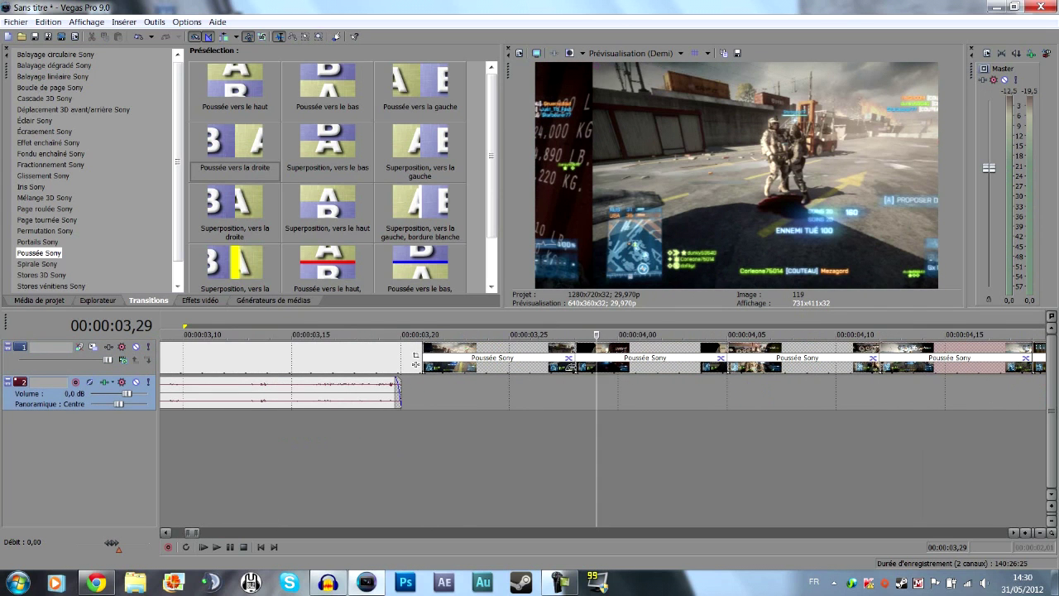
drag(572, 369, 568, 370)
Step: Add Flou gaussien Sony to the first fragment with horizontal range 0,063 and vertical range 0,000, and copy its keyframe
click(568, 366)
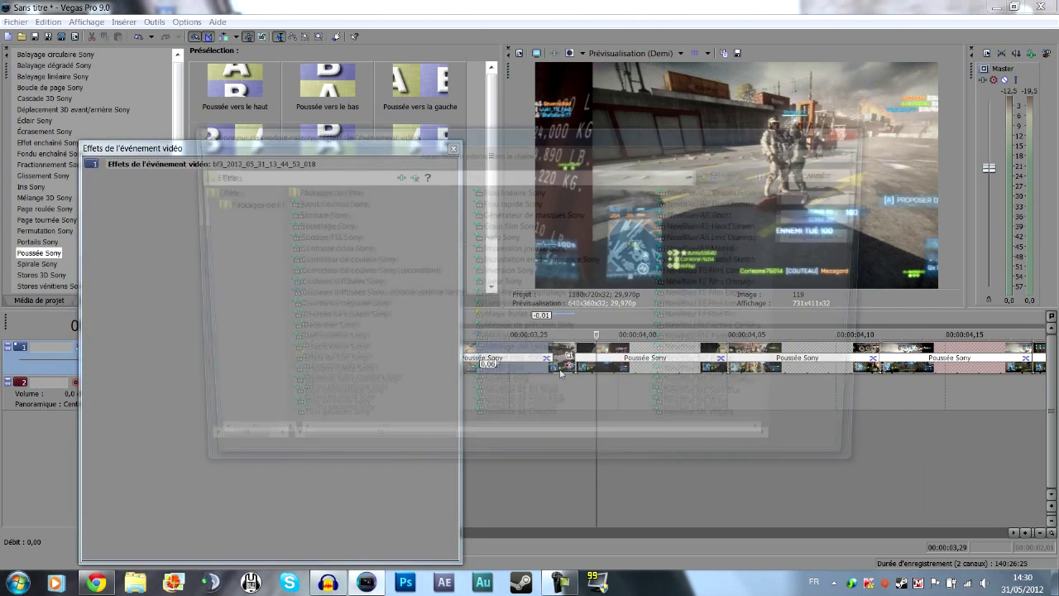
double_click(324, 422)
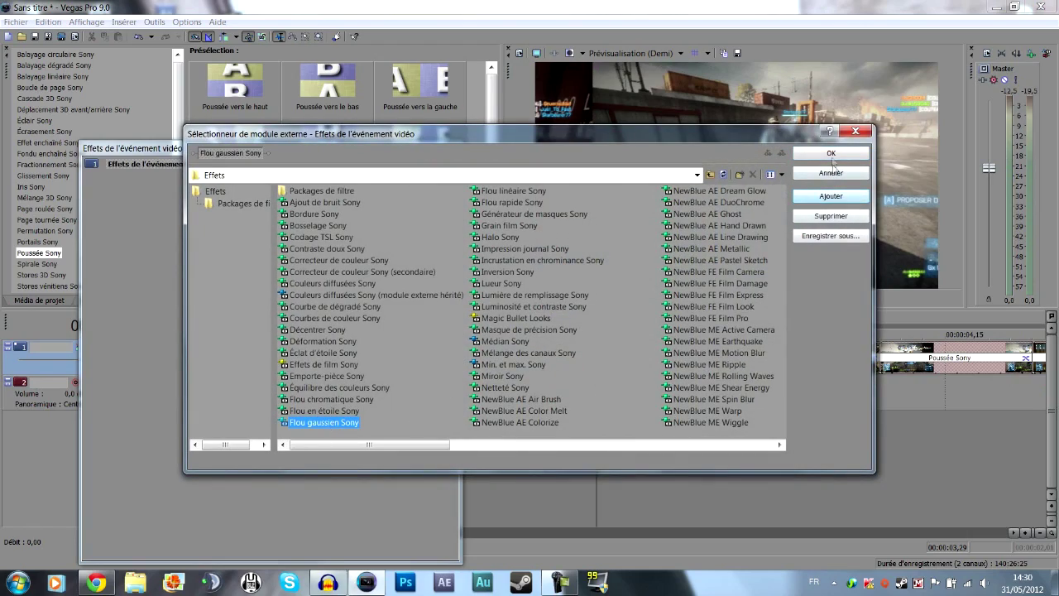
drag(767, 142, 660, 141)
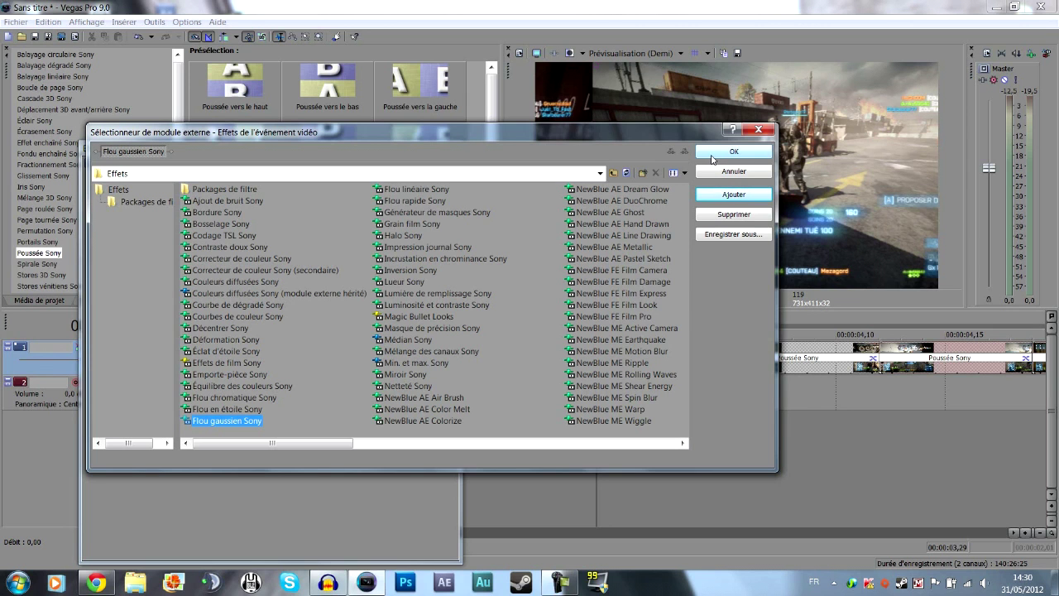
click(713, 155)
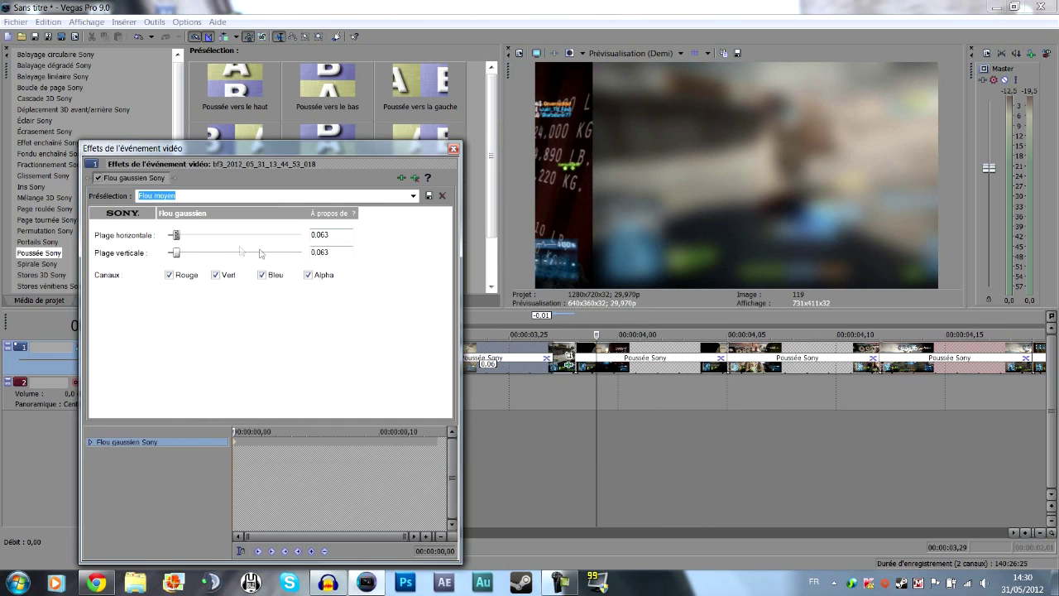
drag(173, 254, 164, 254)
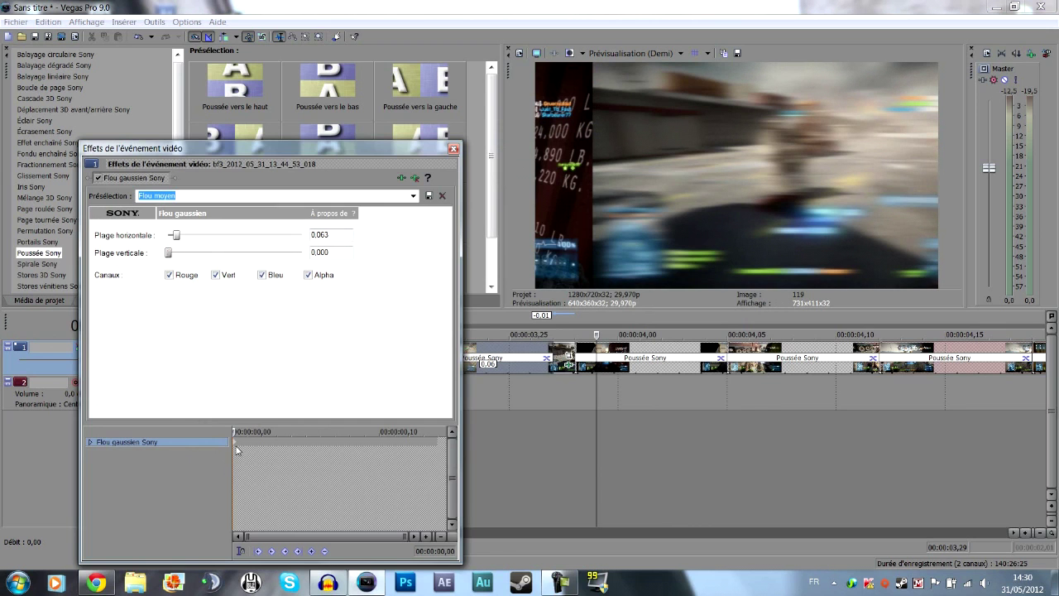
click(236, 445)
click(453, 148)
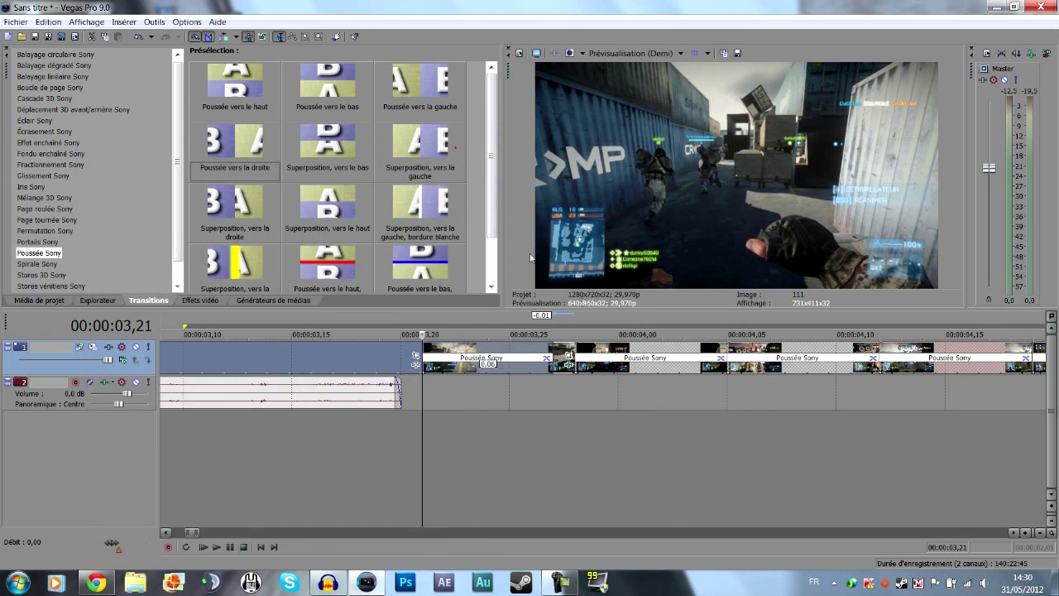
Step: Shorten the four overlaps between the five fragments by 0,01 to 0,06 each
drag(720, 357, 702, 358)
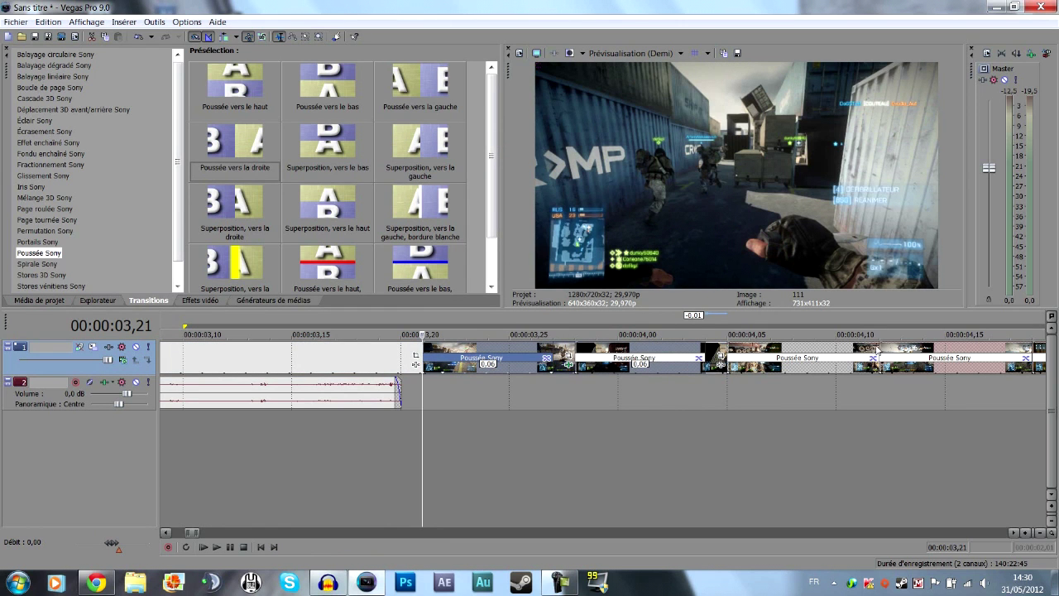
drag(878, 354, 862, 354)
scroll(825, 358, down, 1)
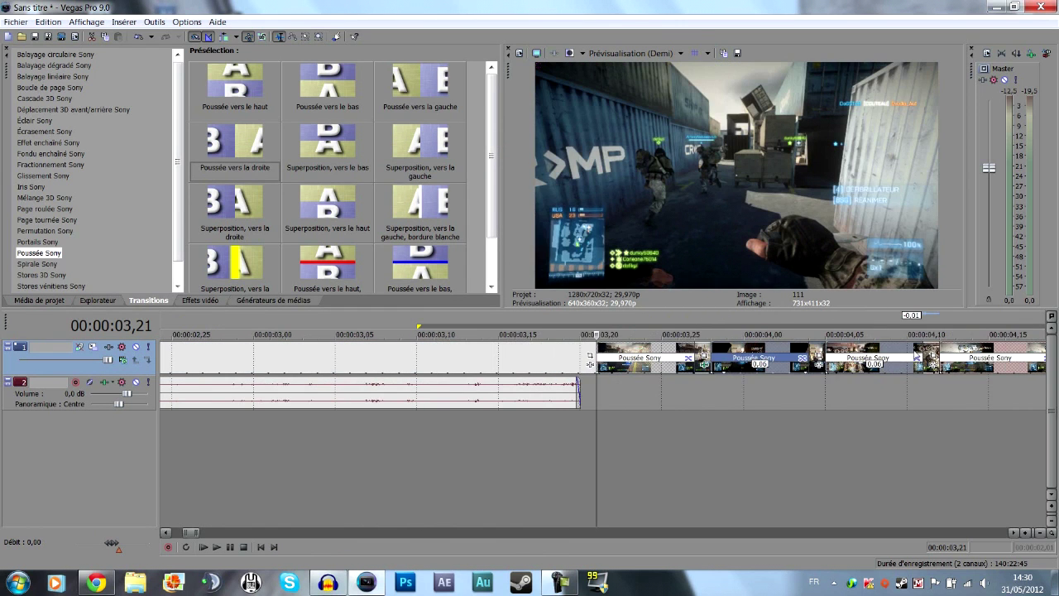
scroll(999, 359, down, 1)
click(881, 390)
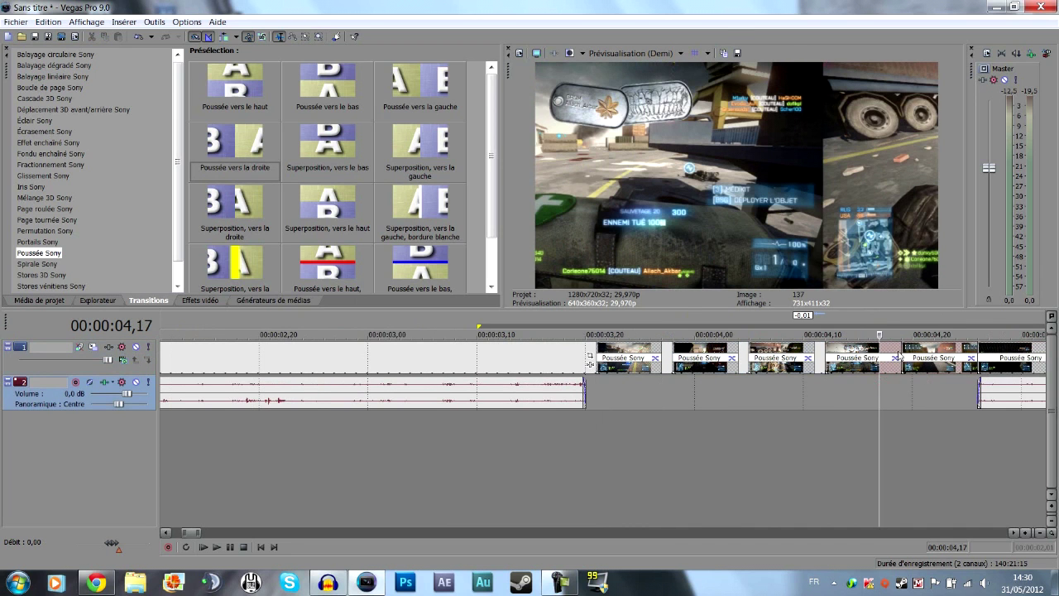
drag(901, 348, 892, 348)
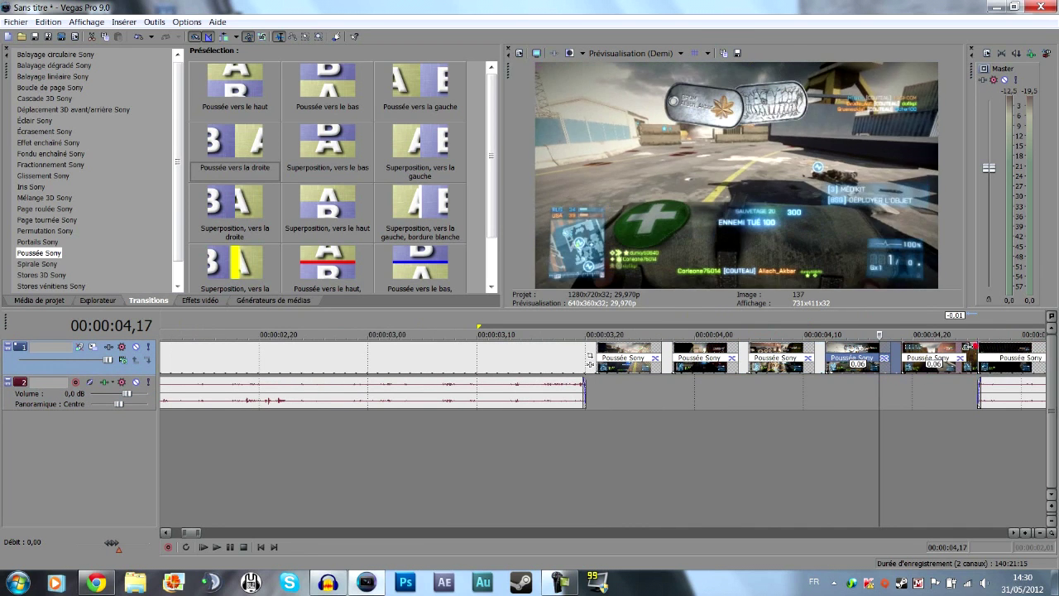
Step: Add Flou gaussien Sony to the second fragment, reusing the first fragment's keyframe with horizontal range 0,063 and vertical range 0,000
scroll(447, 393, up, 2)
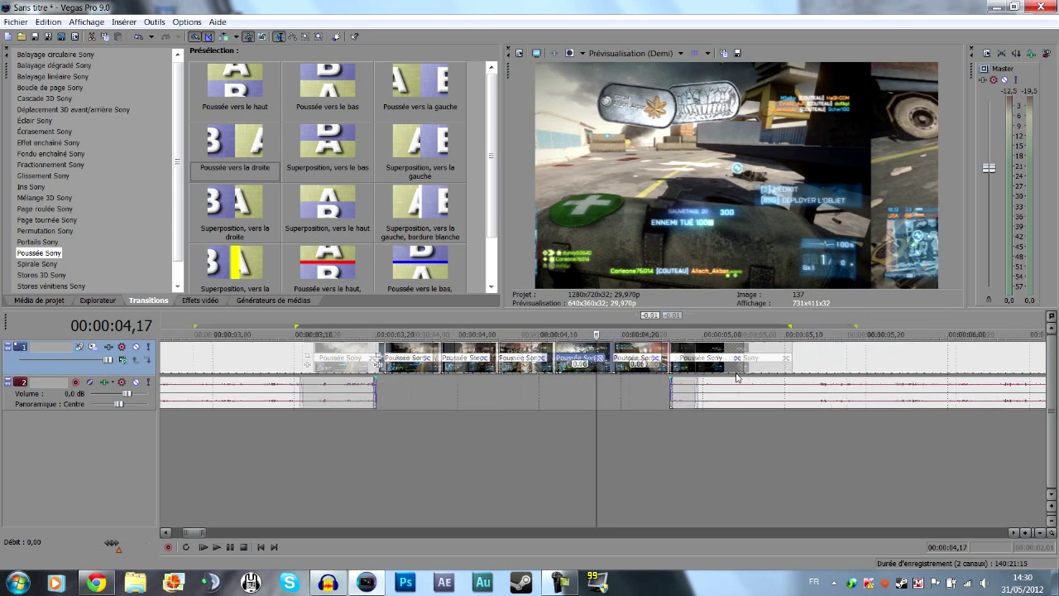
scroll(346, 382, down, 2)
click(364, 383)
scroll(627, 390, up, 2)
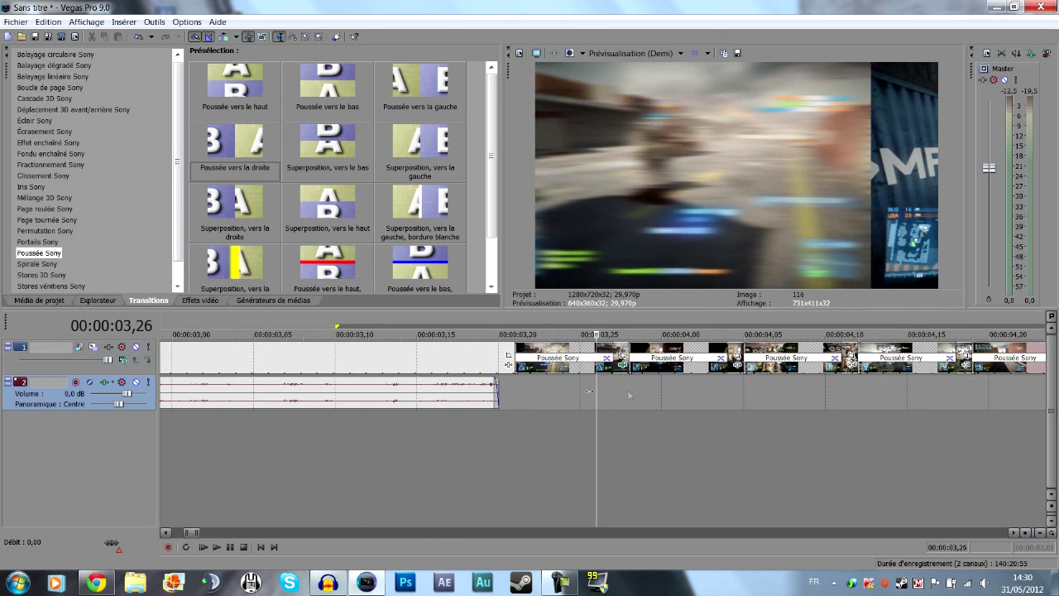
click(727, 394)
click(737, 364)
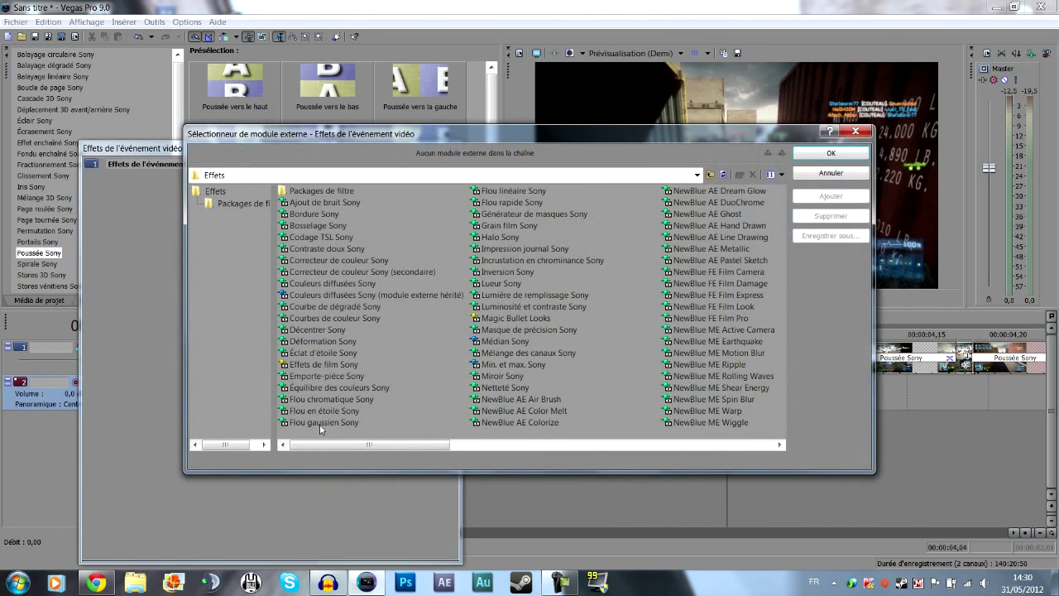
double_click(320, 424)
click(809, 154)
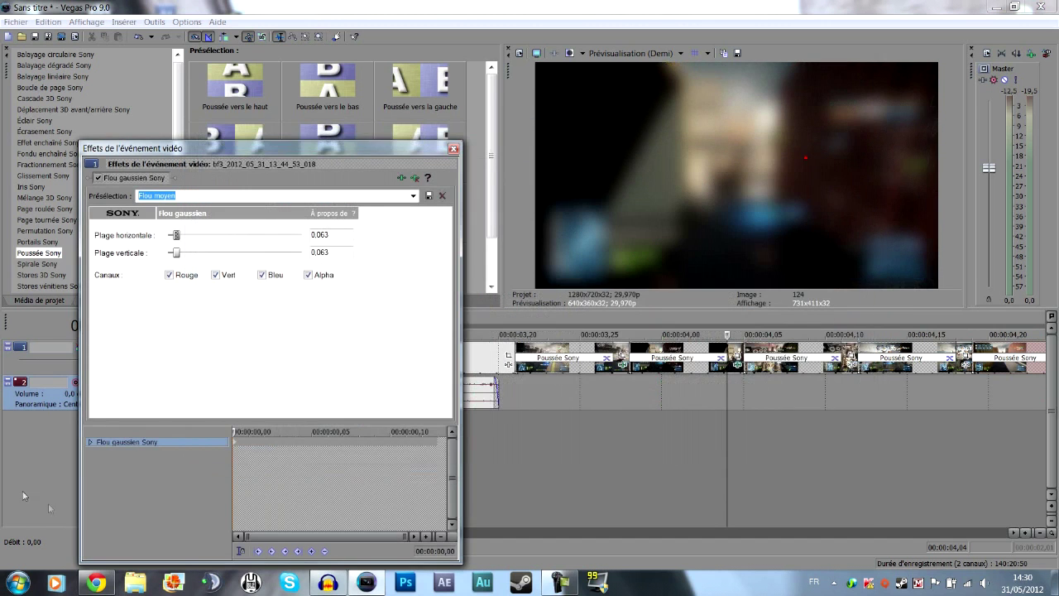
click(234, 445)
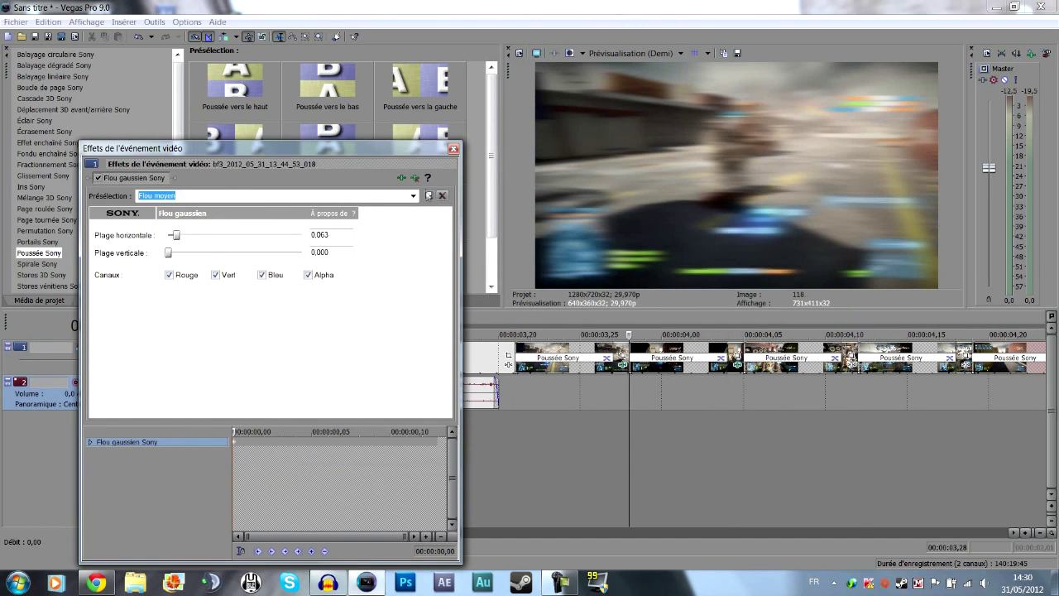
click(452, 149)
Step: Add Flou gaussien Sony to the third fragment with the same copied horizontal-only blur keyframe, and check the blurred frame
click(685, 389)
click(799, 390)
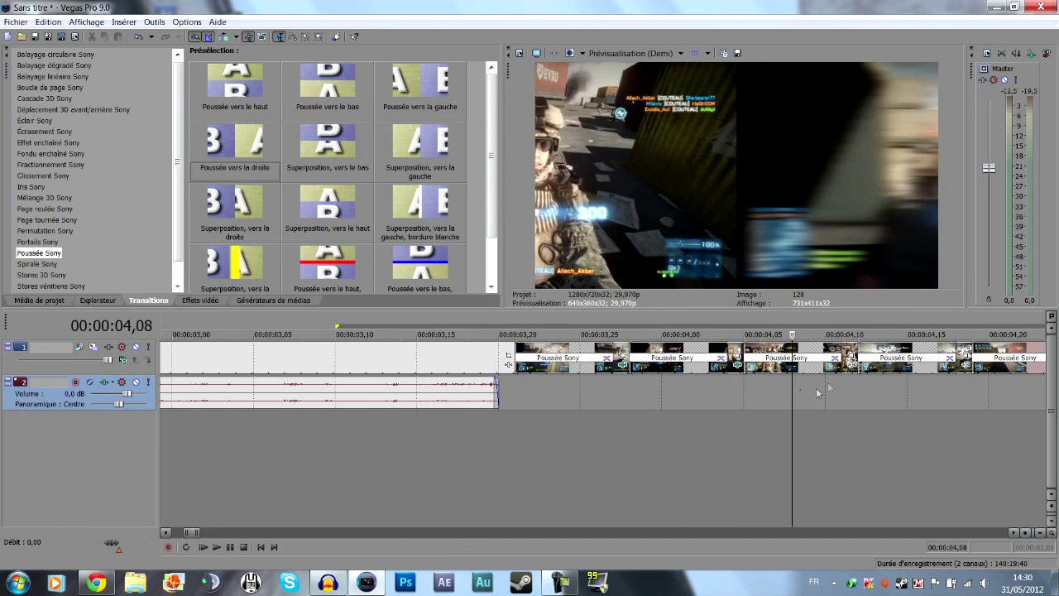
click(852, 365)
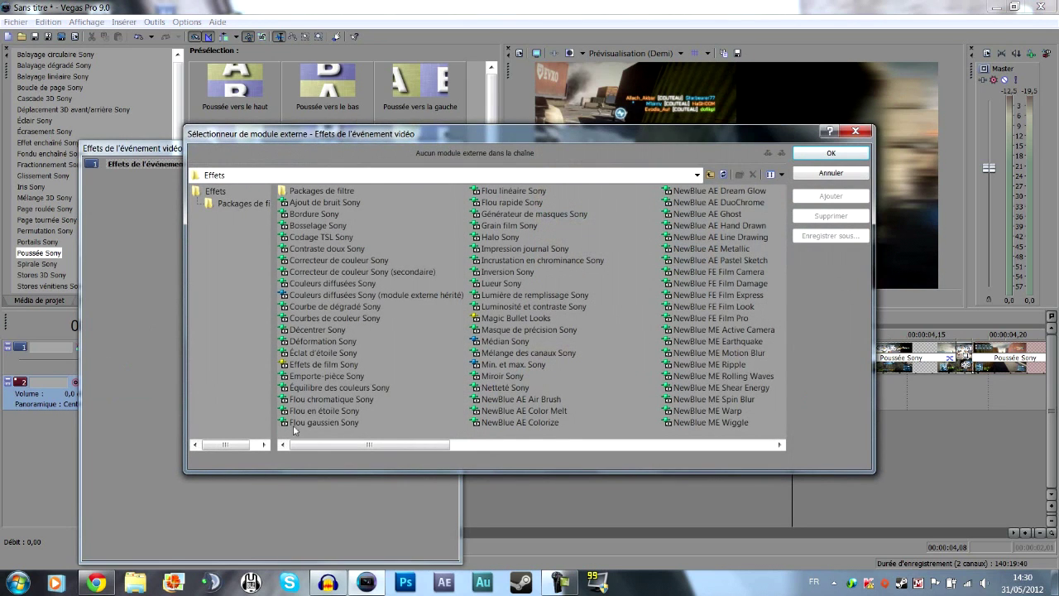
double_click(293, 424)
click(830, 153)
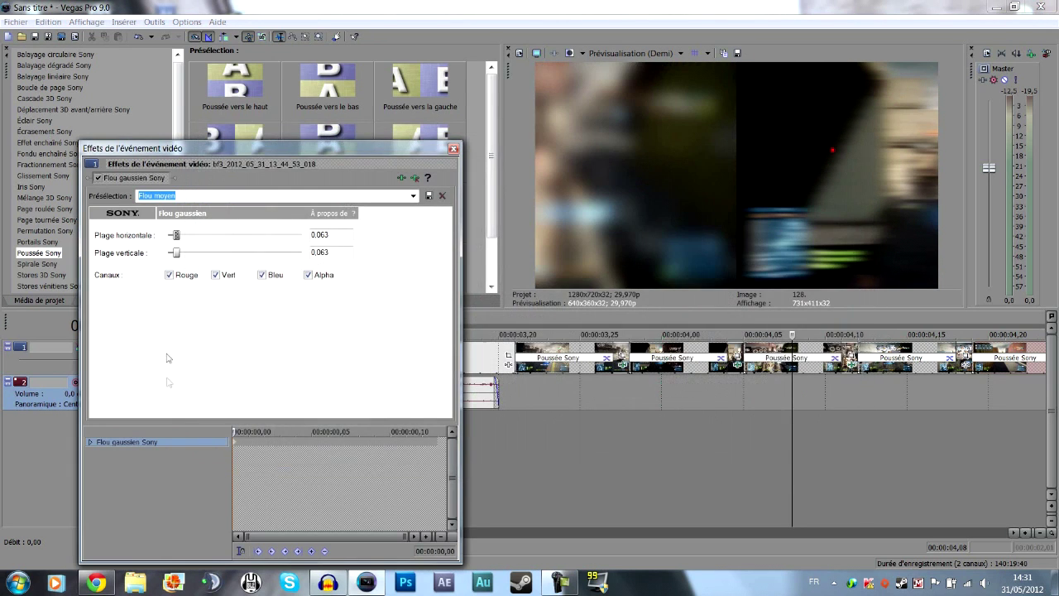
click(233, 440)
click(453, 148)
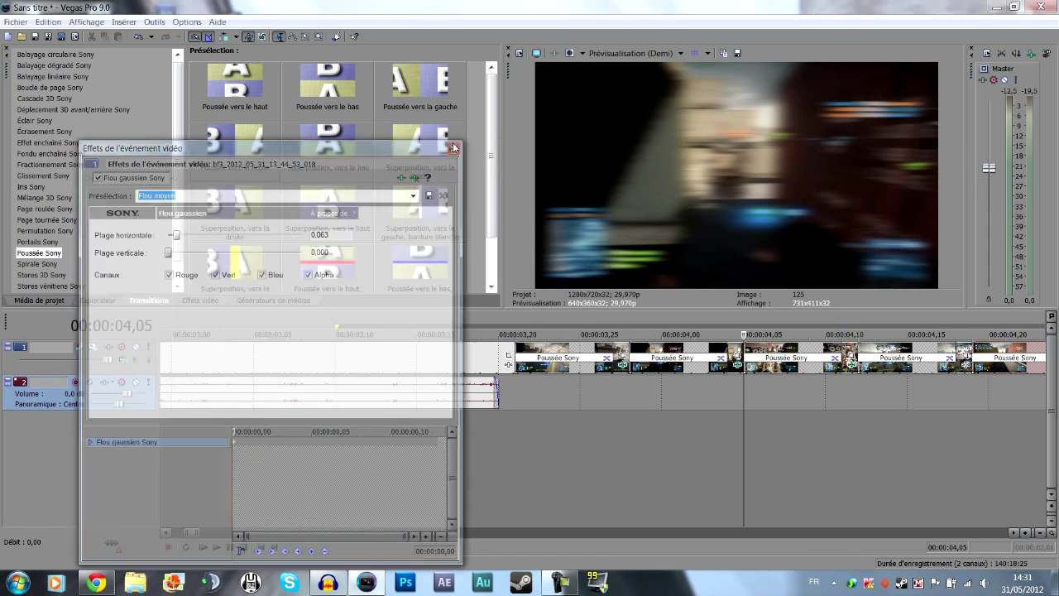
click(908, 407)
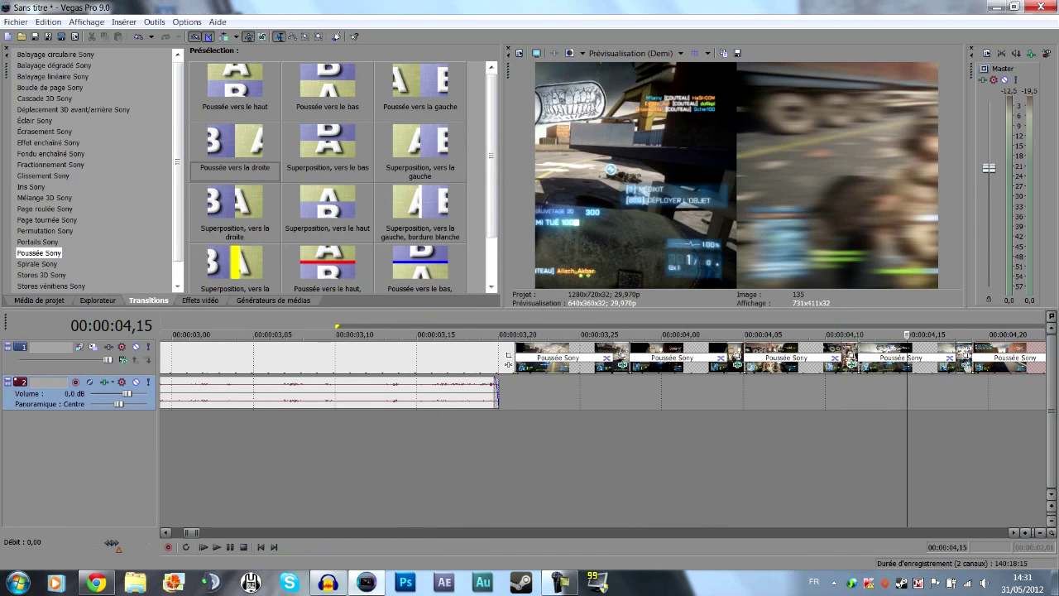
Step: Add Flou gaussien Sony to the fourth fragment, reusing the copied keyframe with horizontal range 0,063 and vertical range 0,000
click(965, 365)
double_click(305, 423)
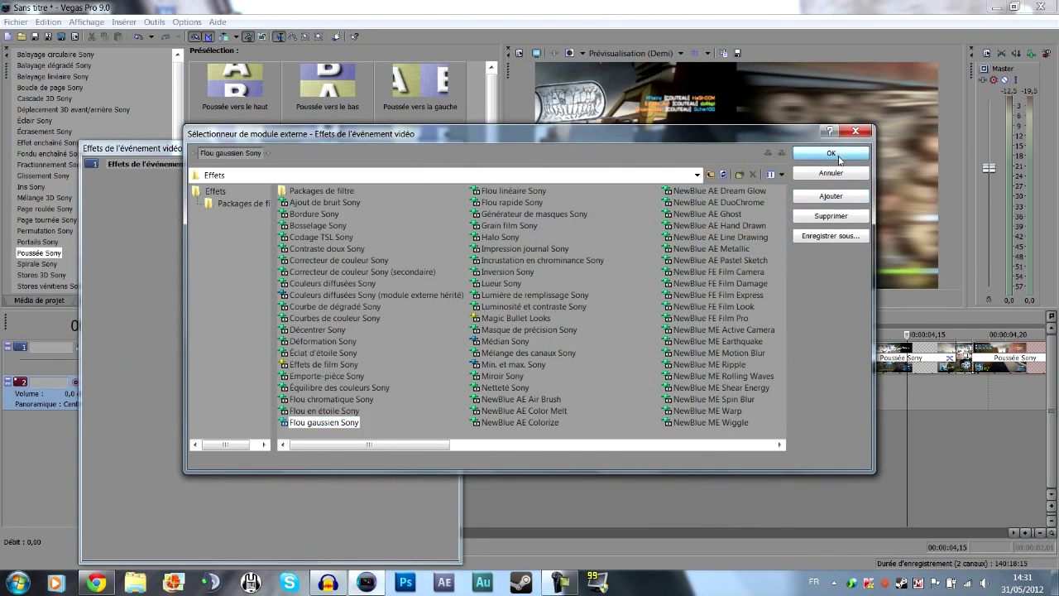
click(849, 157)
click(234, 443)
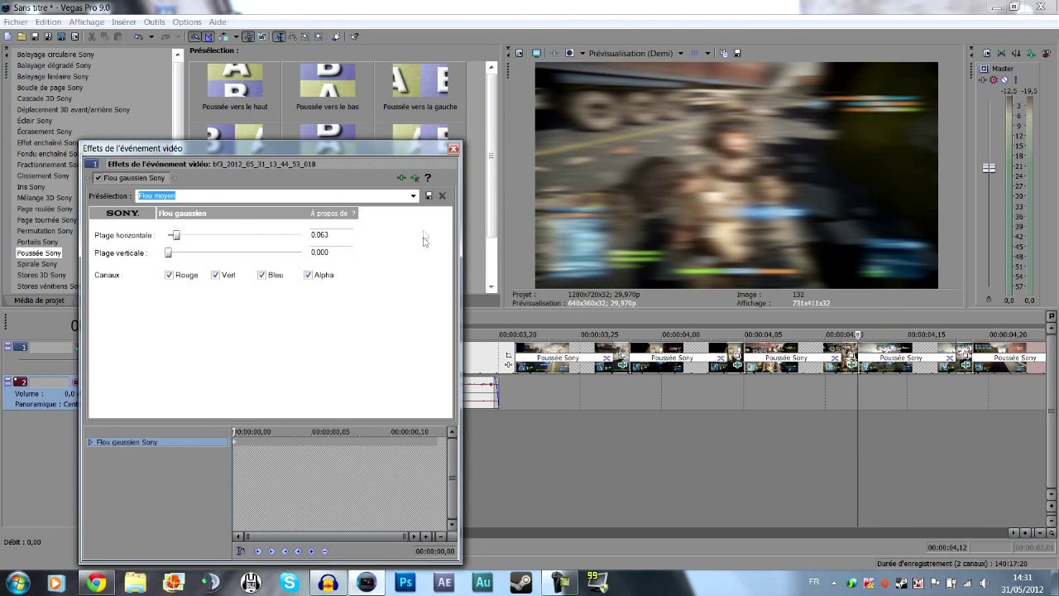
click(453, 148)
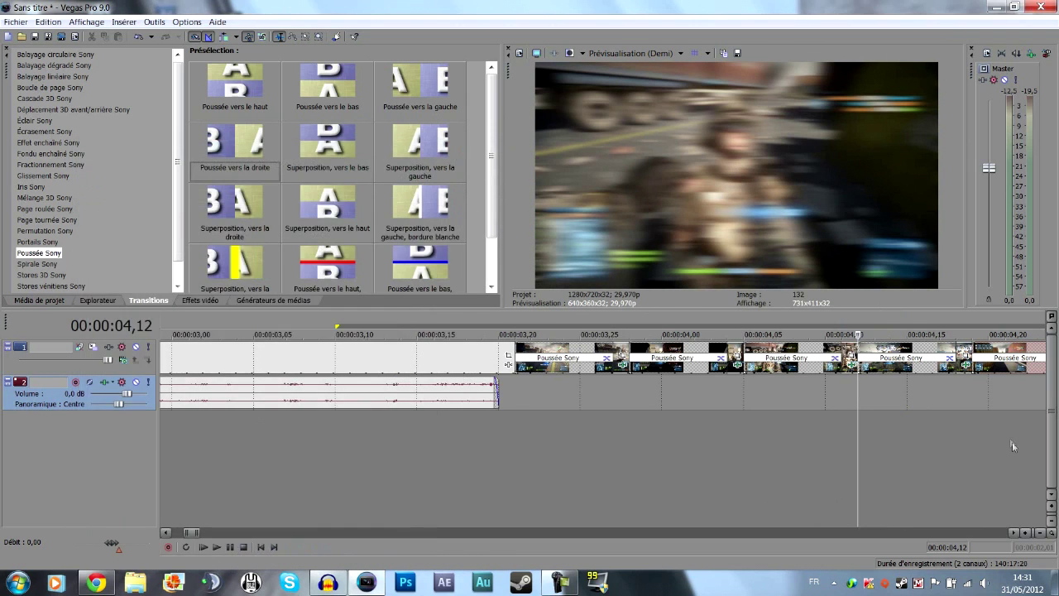
Step: Add Flou gaussien Sony to the fifth fragment with the same copied keyframe, horizontal range 0,063 and vertical range 0,000
key(space)
scroll(1012, 441, down, 3)
scroll(739, 399, up, 2)
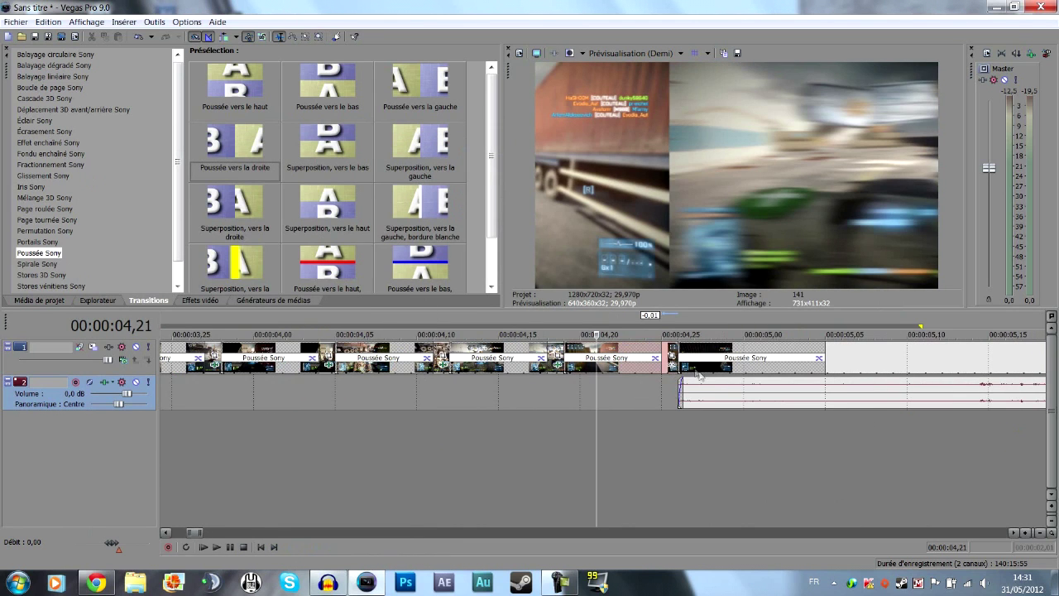
click(673, 363)
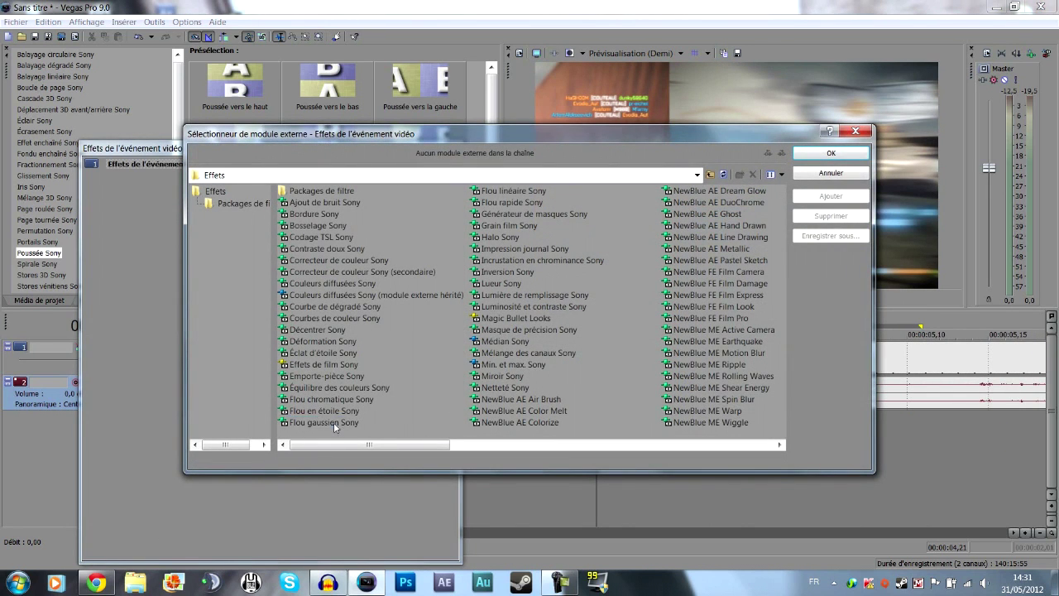
double_click(334, 421)
key(Return)
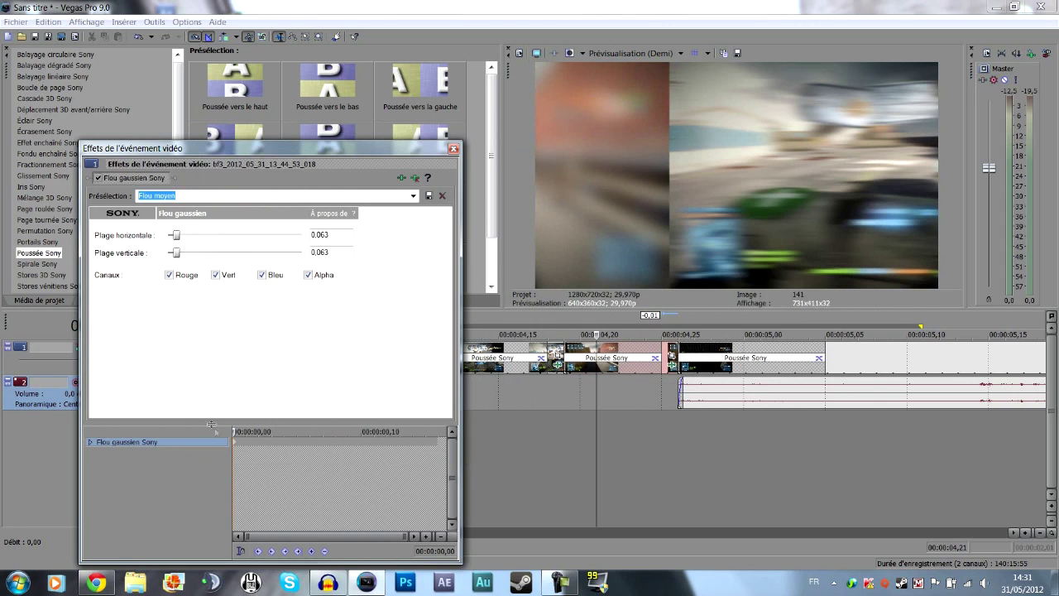
click(237, 441)
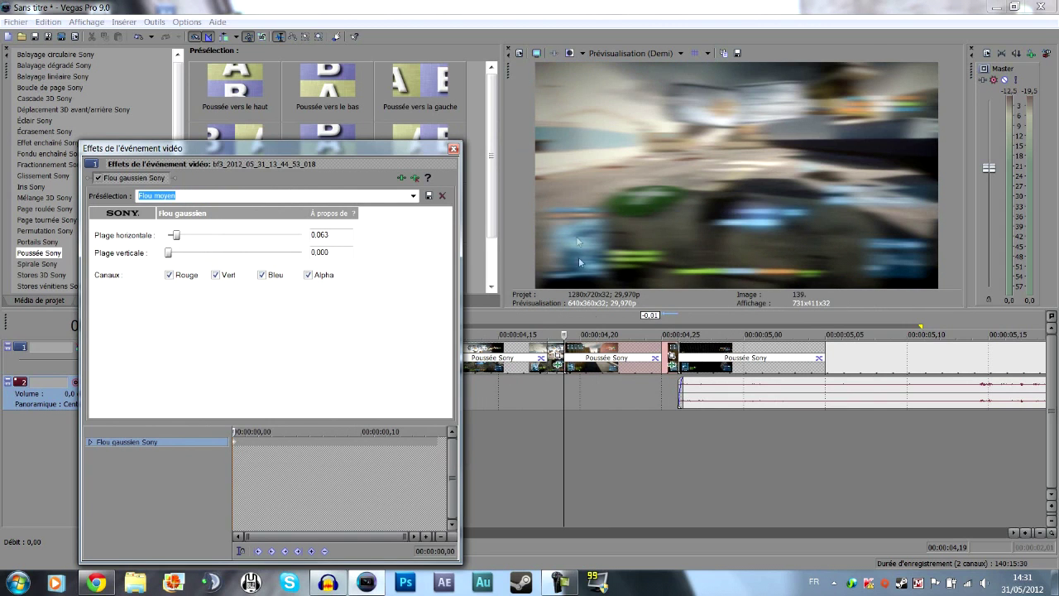
click(454, 148)
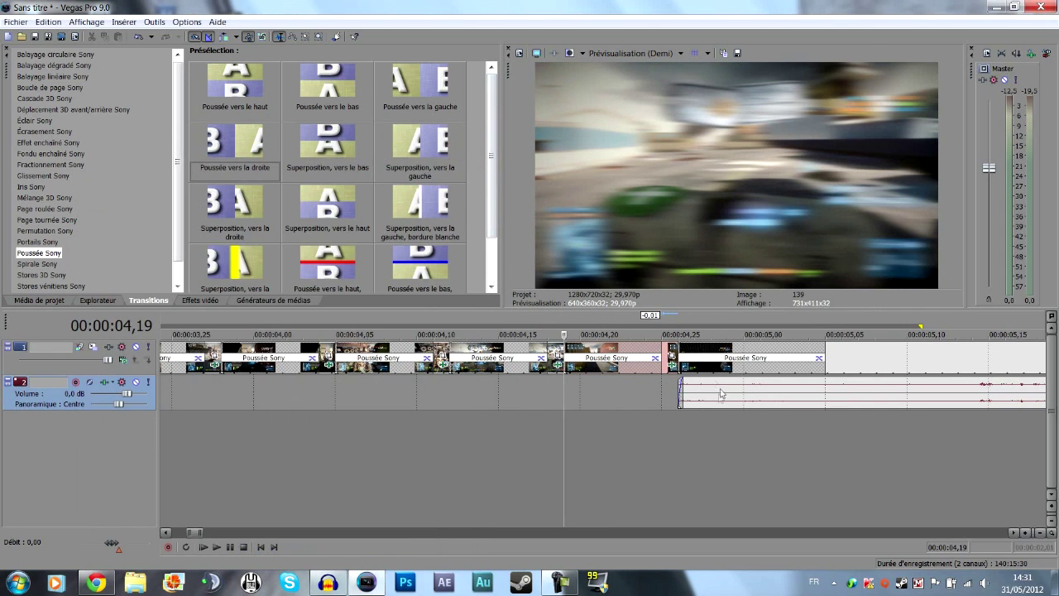
Step: Lengthen the overlaps between the fragments by 0,01 each so their push transitions fill the remaining gaps
drag(671, 356, 563, 347)
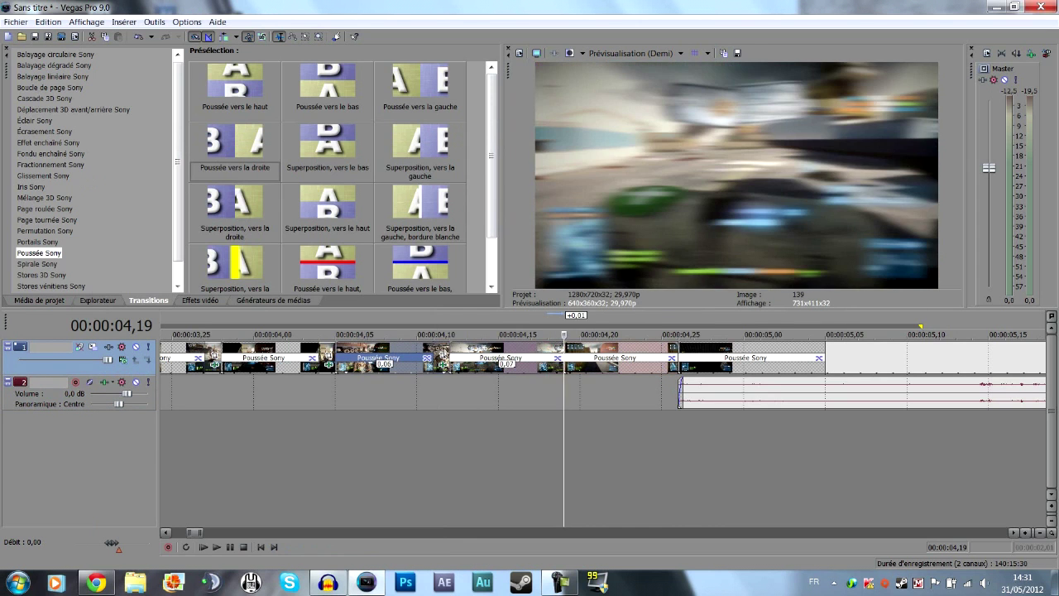
drag(432, 348, 449, 348)
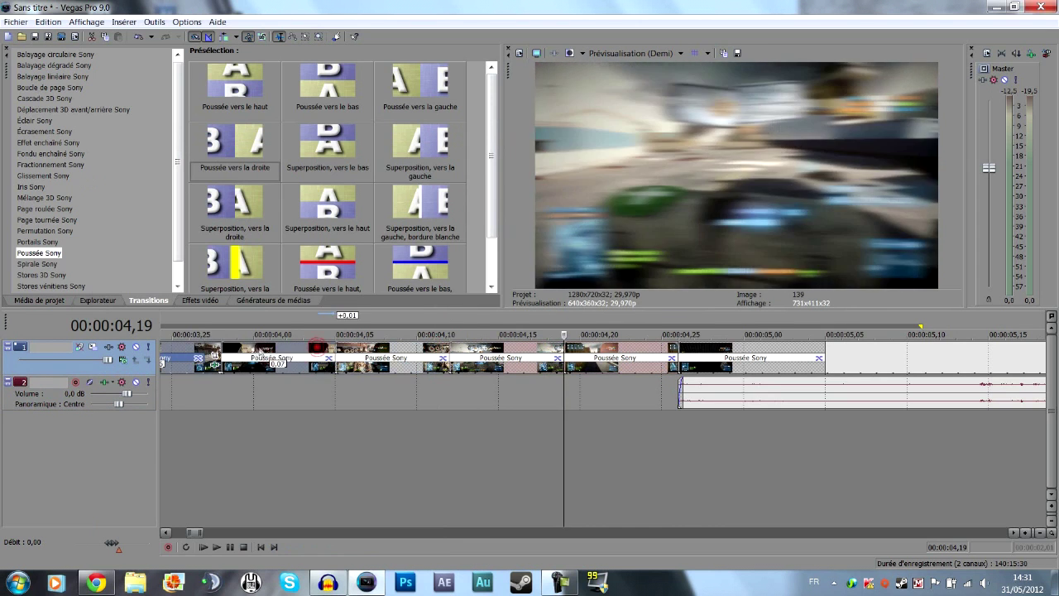
click(203, 348)
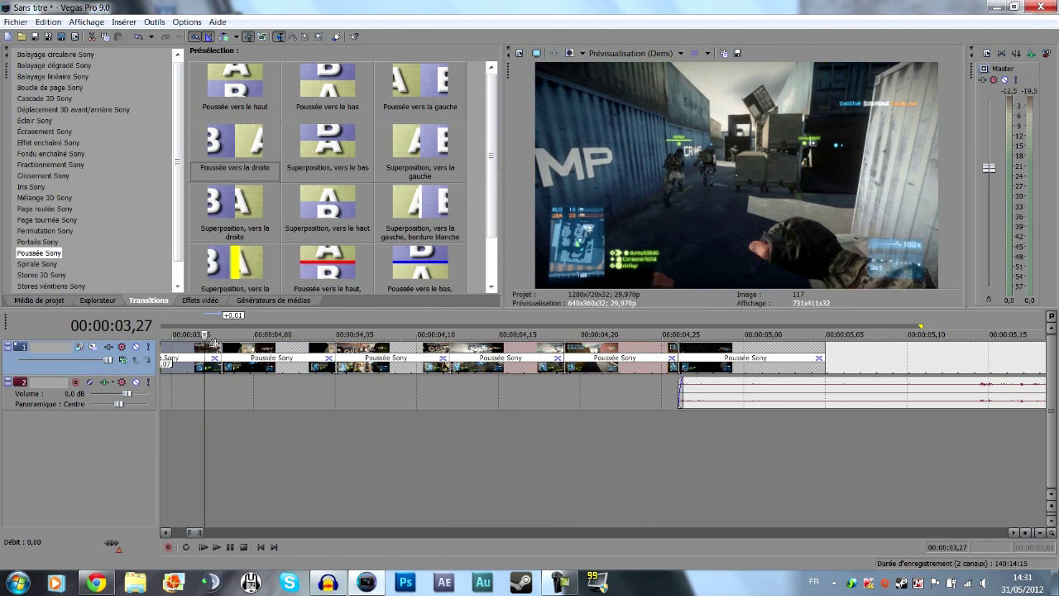
Step: Add Flou gaussien Sony to the long clip before the fragments and apply the Réinitialiser sur aucun preset
scroll(215, 353, down, 2)
click(528, 364)
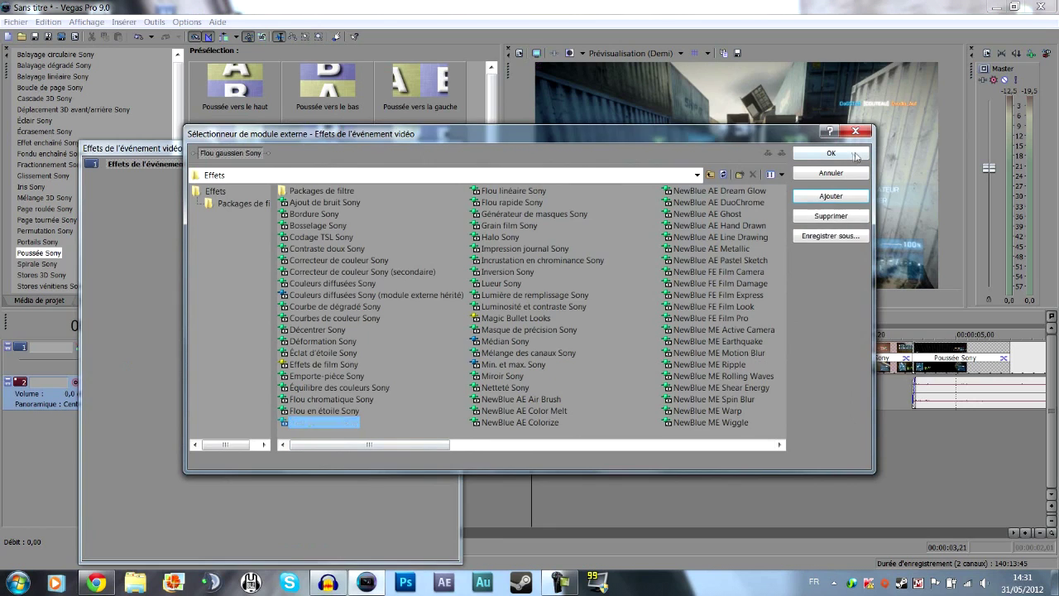
key(Return)
click(412, 195)
click(190, 208)
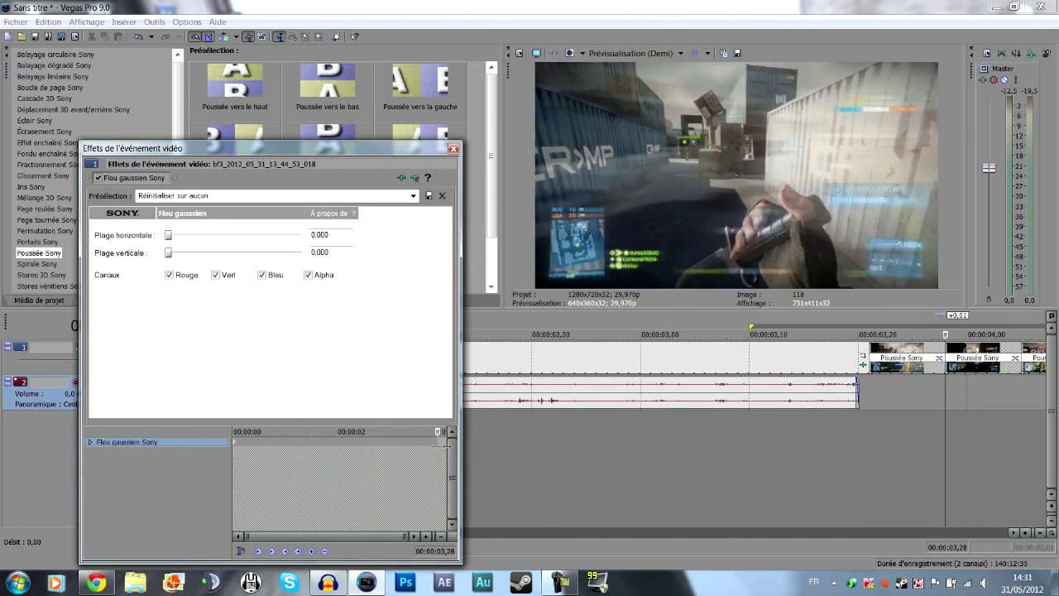
Step: Keyframe the first long clip's blur to stay at 0,000 until just before its end, with the copied blur at the end
mouse_move(421, 445)
mouse_down()
mouse_move(437, 443)
mouse_move(397, 443)
mouse_move(426, 431)
mouse_move(408, 431)
mouse_up()
click(400, 445)
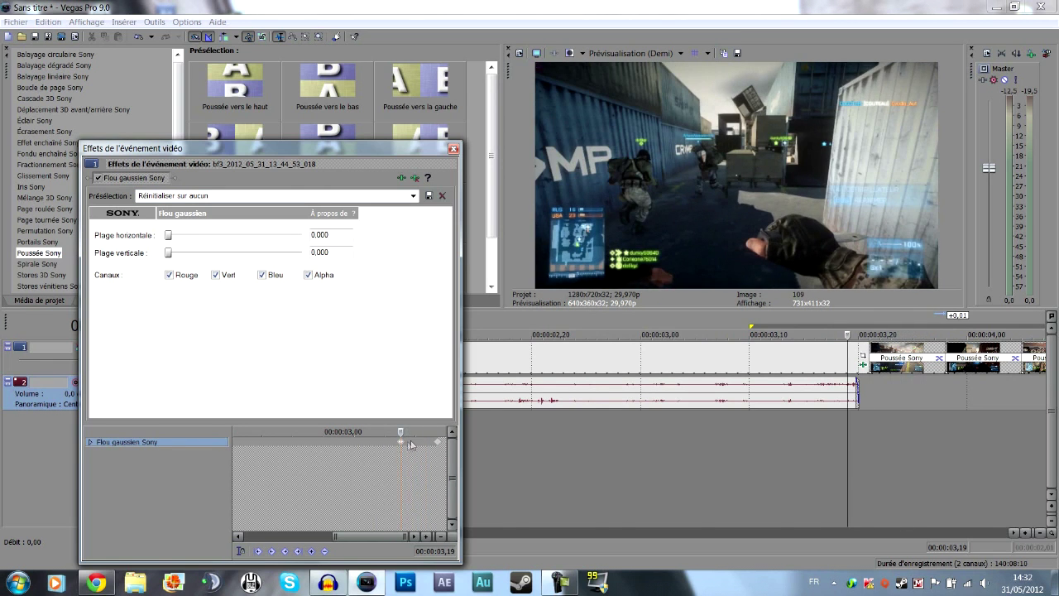
scroll(411, 445, up, 2)
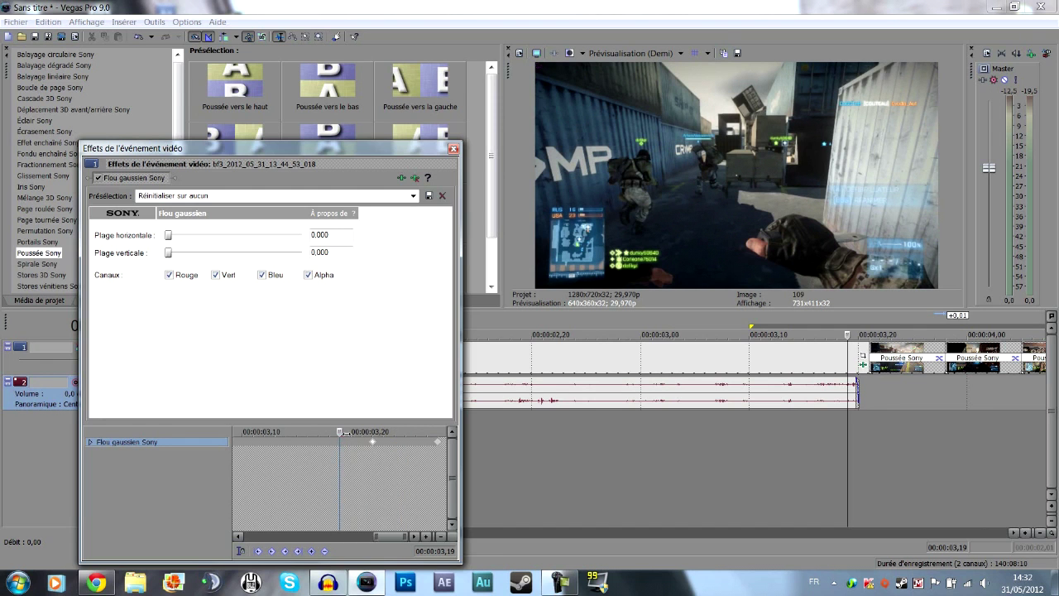
drag(342, 431, 438, 431)
click(452, 149)
Step: Add Flou gaussien Sony to the long clip after the fragments, starting it with the copied keyframe at horizontal 0,063 and vertical 0,000
scroll(626, 422, down, 2)
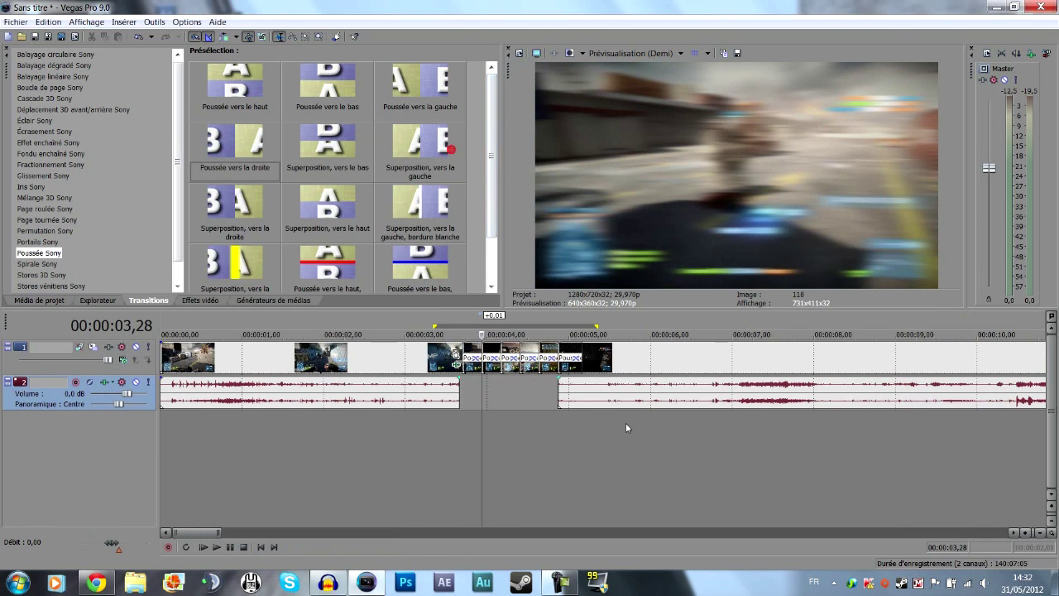
click(576, 422)
scroll(577, 422, down, 10)
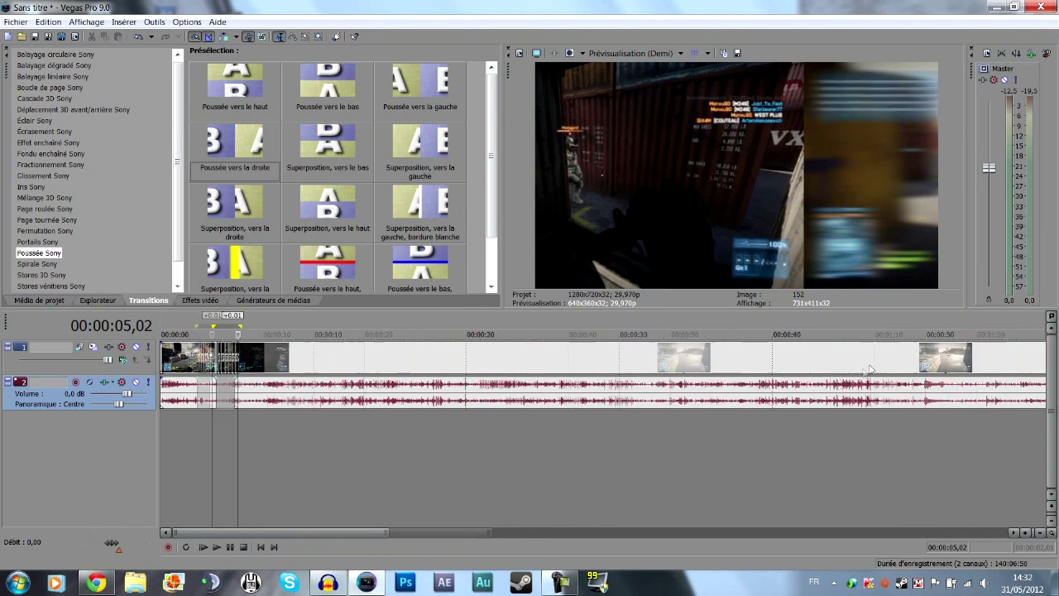
click(527, 364)
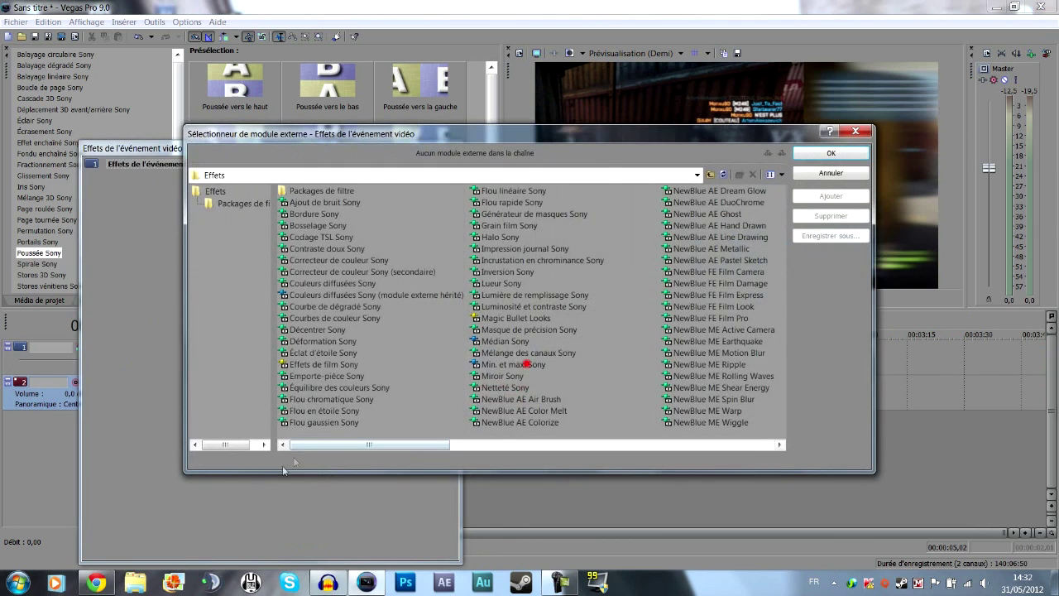
double_click(318, 421)
click(807, 153)
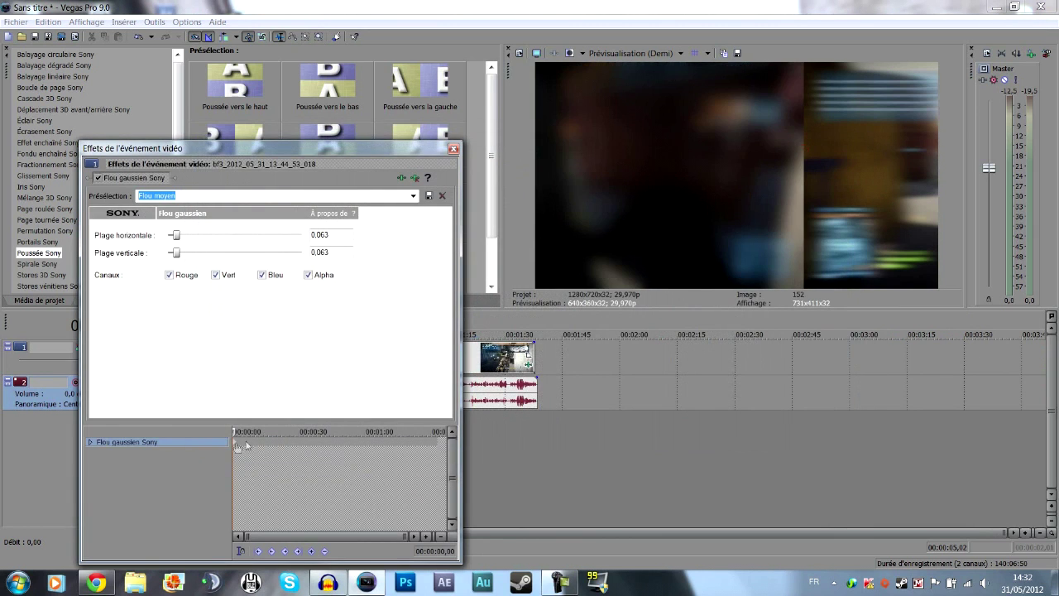
click(236, 447)
scroll(278, 444, up, 8)
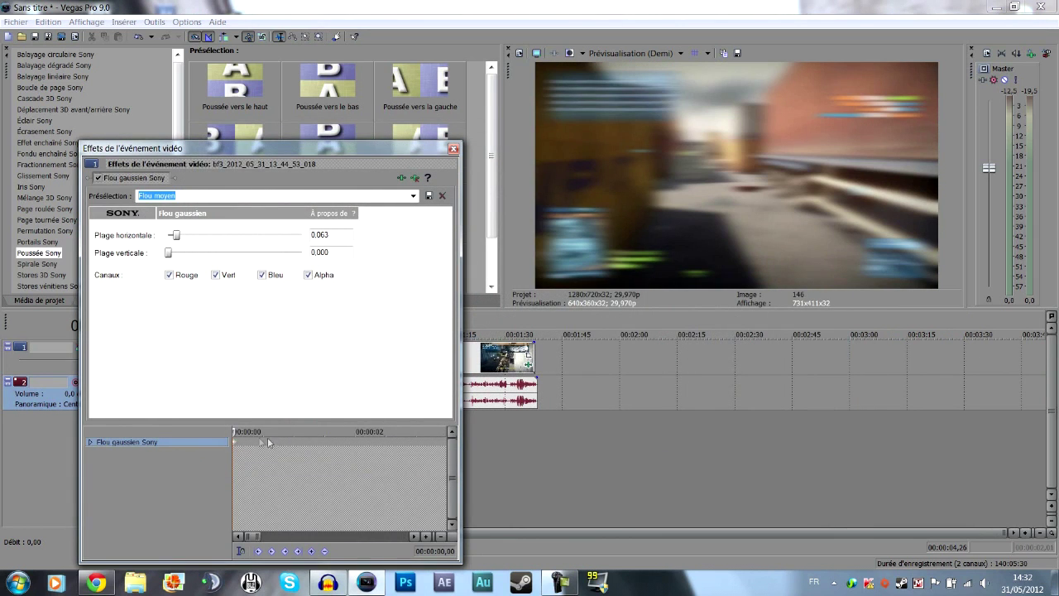
Step: Add a Réinitialiser sur aucun blur keyframe about 10 frames into the second long clip so its opening blur fades out
click(234, 431)
drag(234, 431, 248, 431)
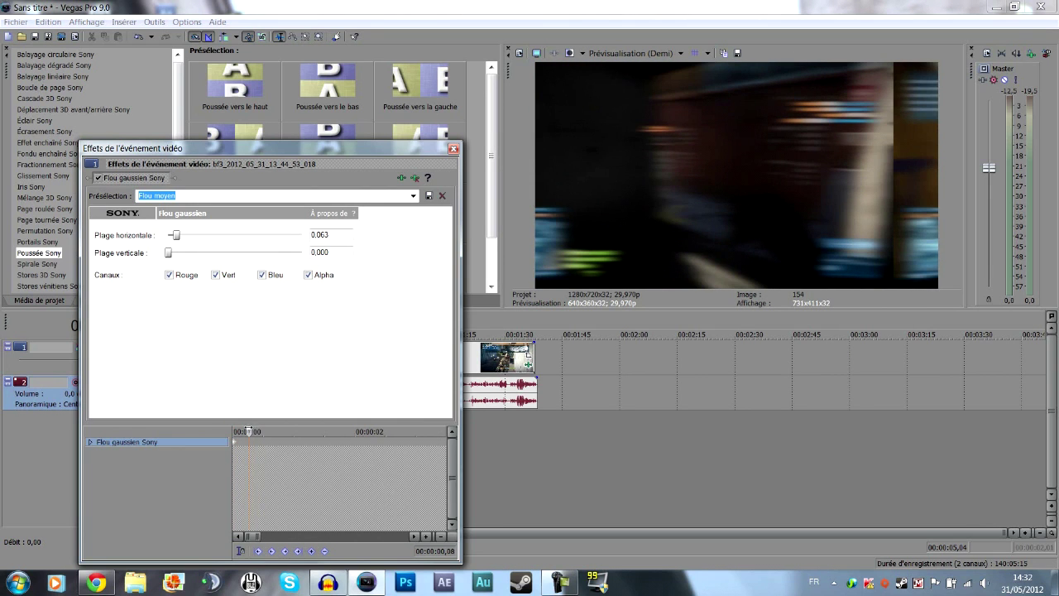
click(414, 196)
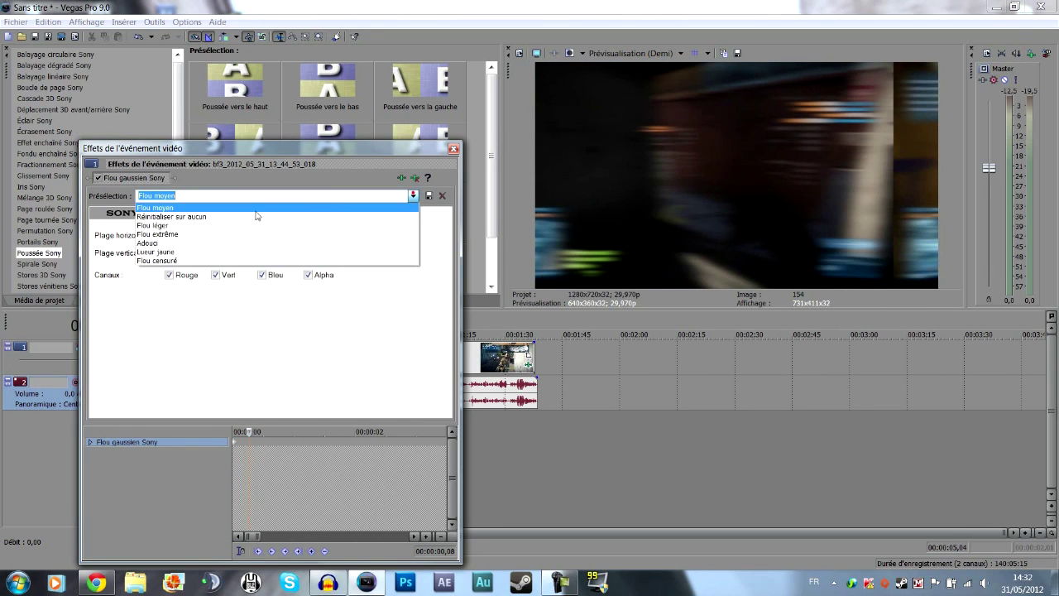
click(244, 211)
scroll(257, 445, up, 5)
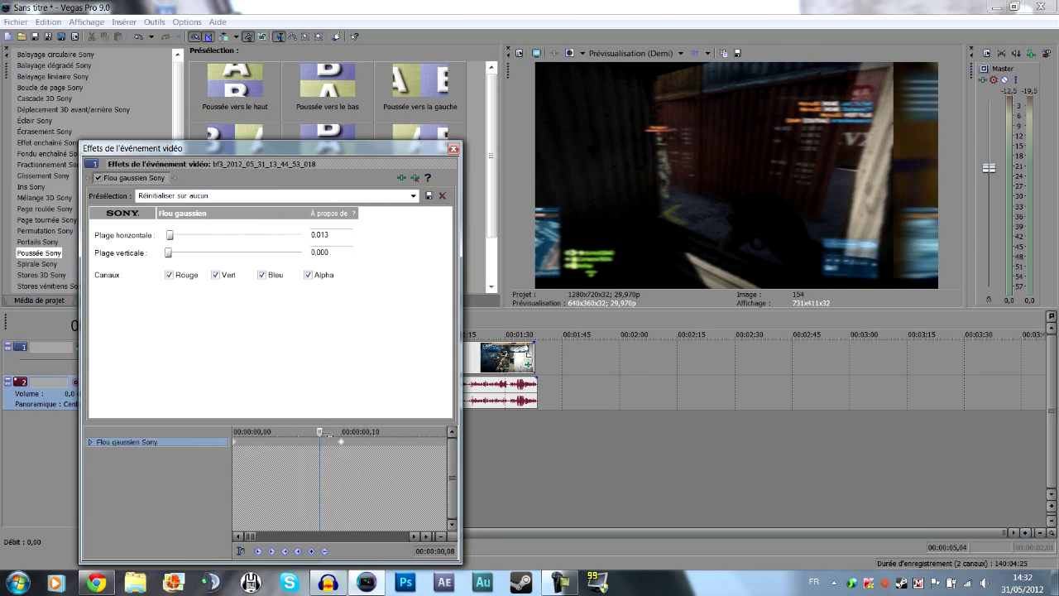
click(454, 149)
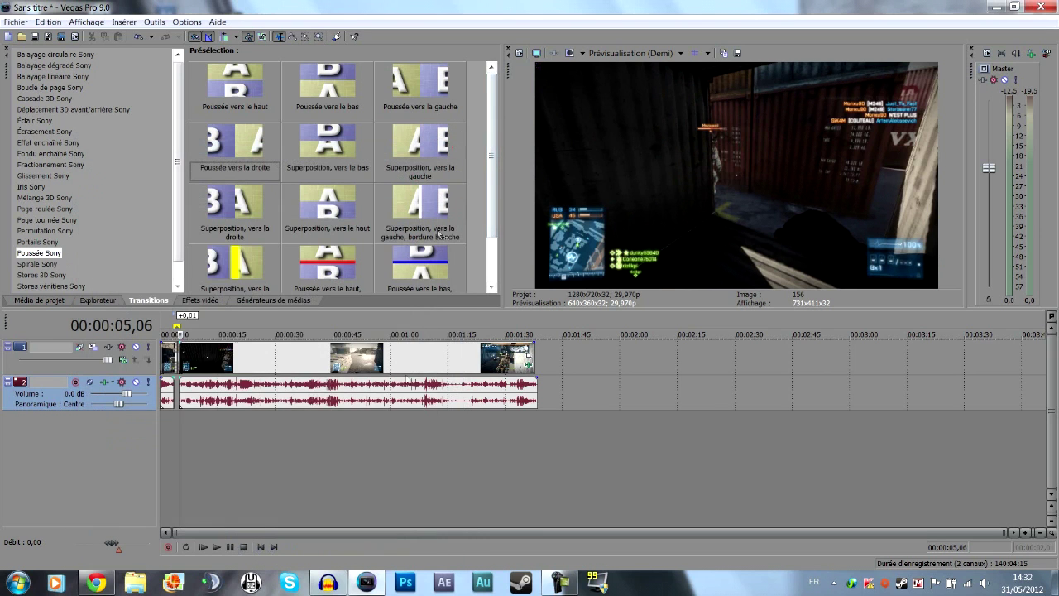
Step: Trim the start of the second long clip's audio by 0,04
scroll(327, 441, up, 8)
click(384, 403)
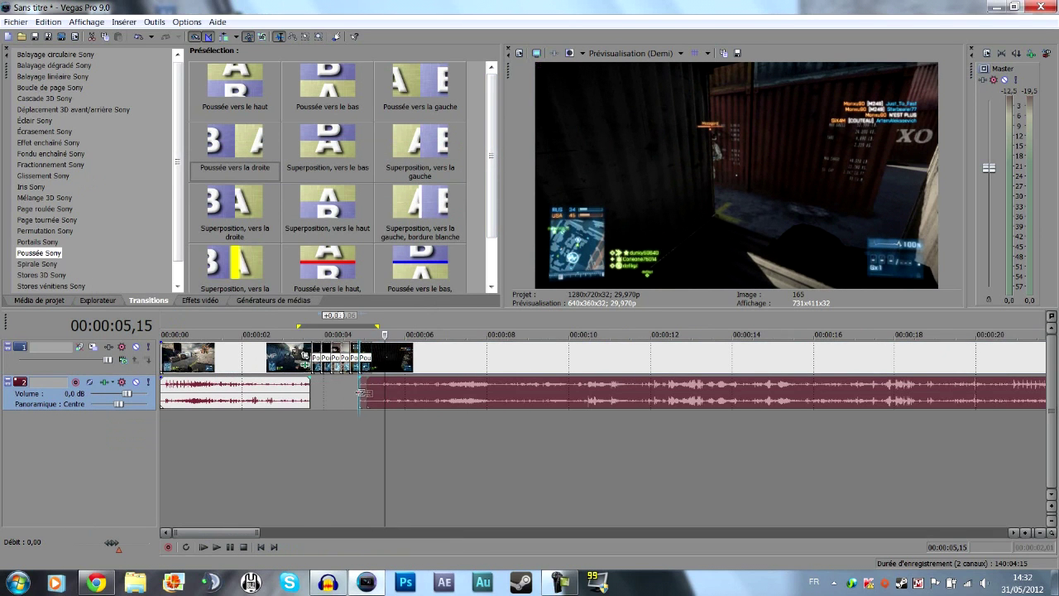
drag(359, 395, 366, 395)
Step: Select the time range around the fragments and play back the complete transition to check it
drag(387, 435, 242, 447)
key(space)
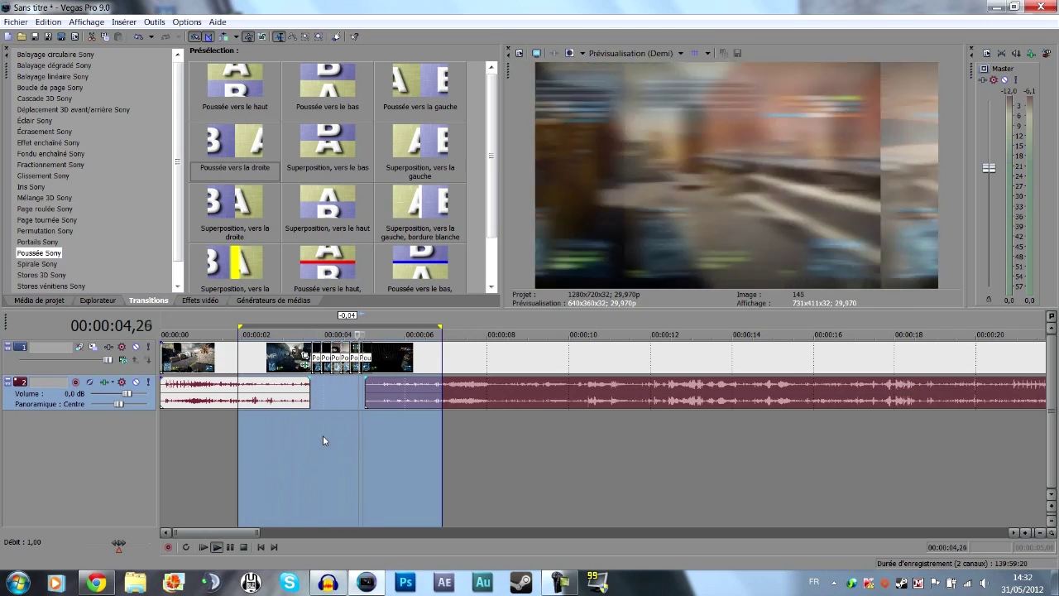
click(303, 424)
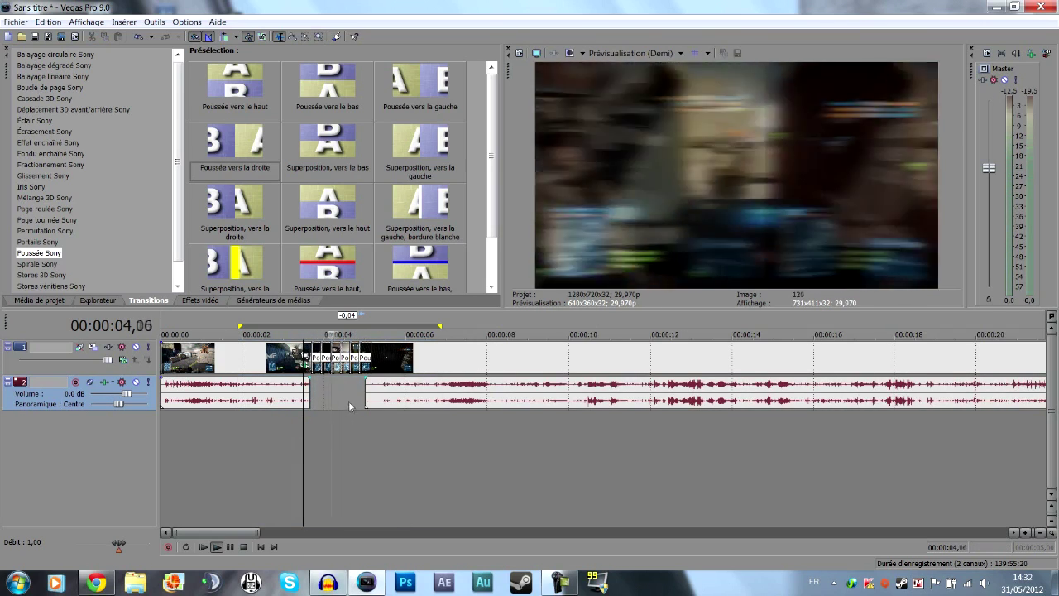
key(space)
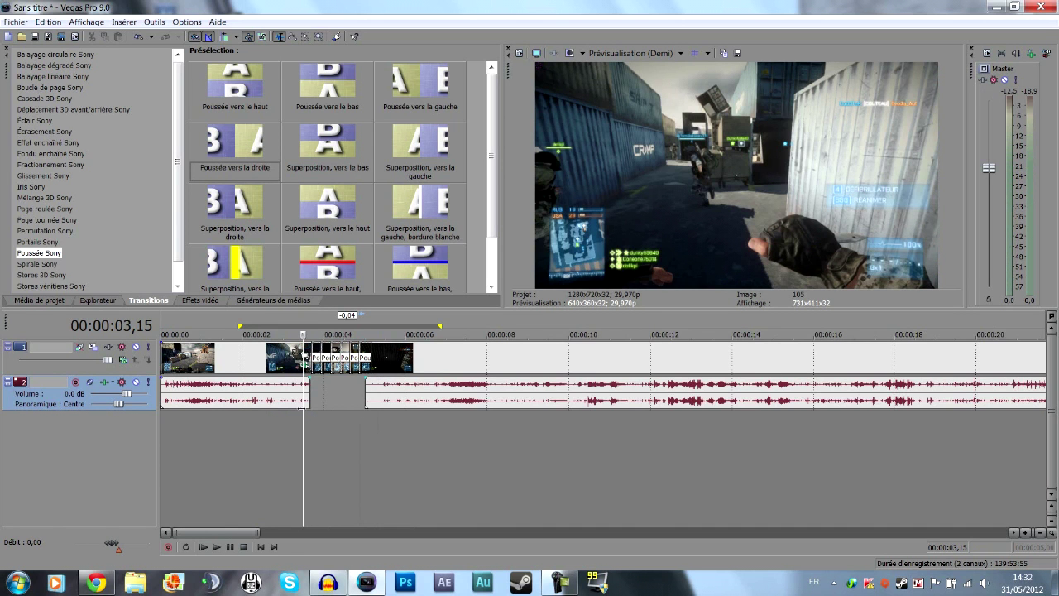
key(space)
Step: Scrub through the last fragments and into the second long clip to examine the pushes and the blur fading out
scroll(349, 412, up, 5)
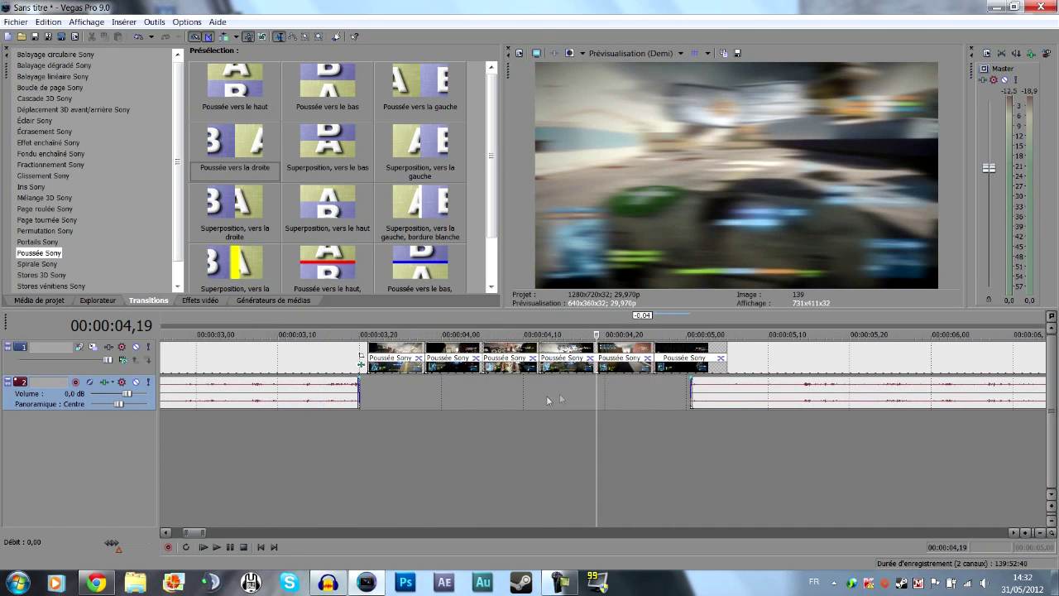
drag(597, 385, 667, 384)
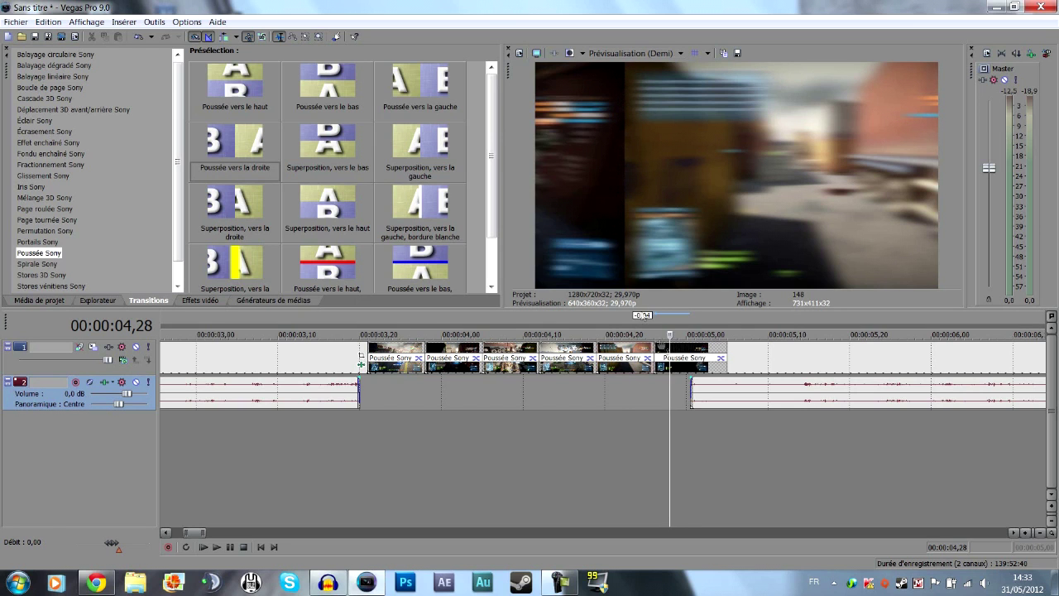
drag(669, 384, 771, 387)
scroll(700, 402, down, 2)
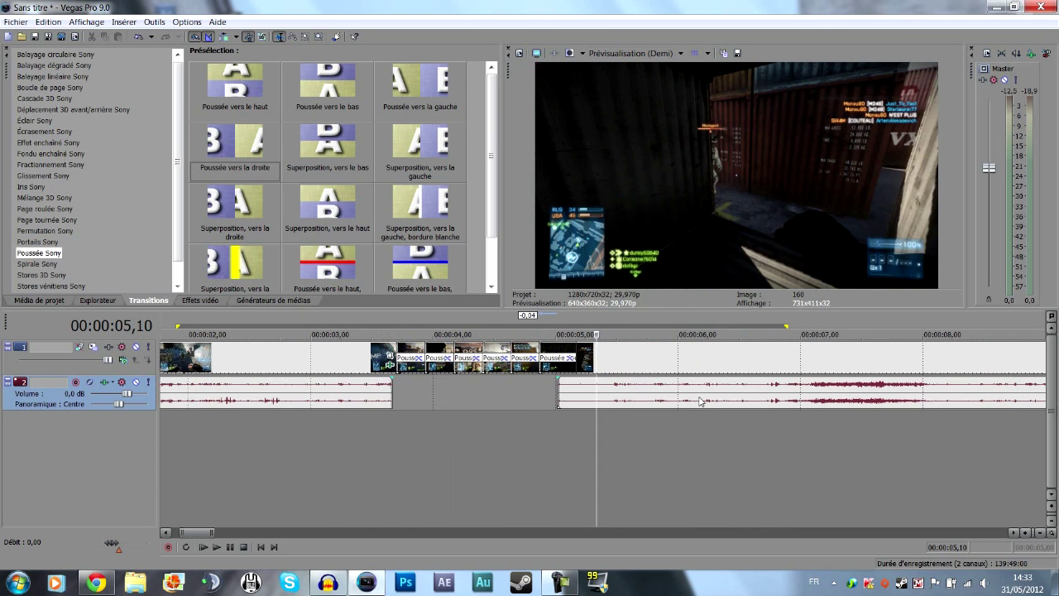